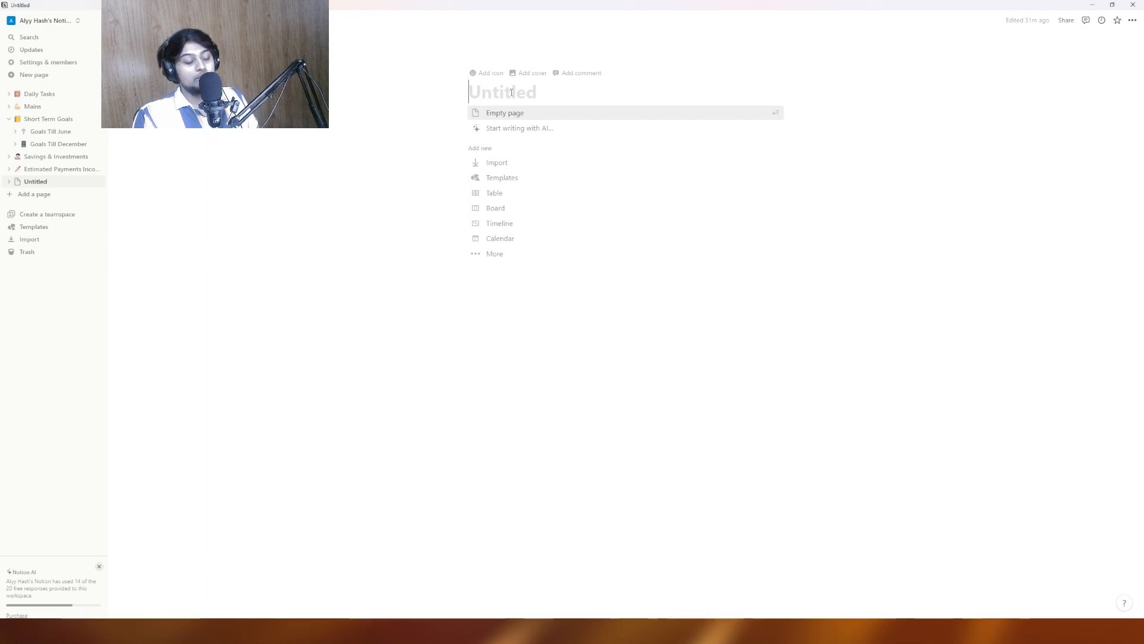
# - Title the untitled page "AI Experimentation"
pyautogui.write('AI Exp')
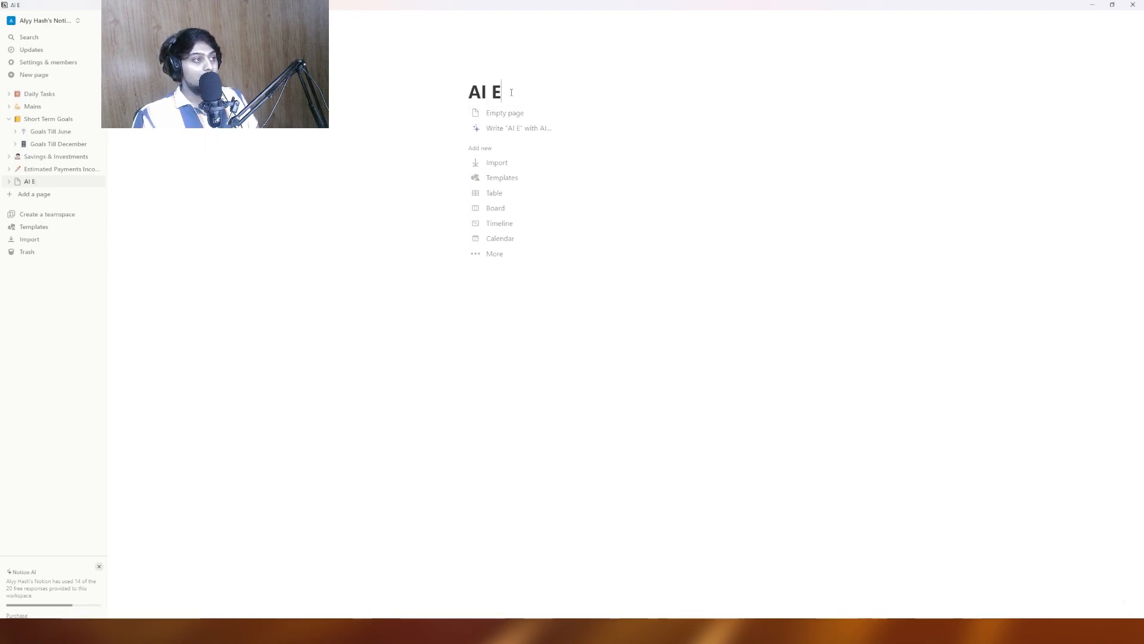
pyautogui.write('ermine')
pyautogui.press('BackSpace')
pyautogui.press('BackSpace')
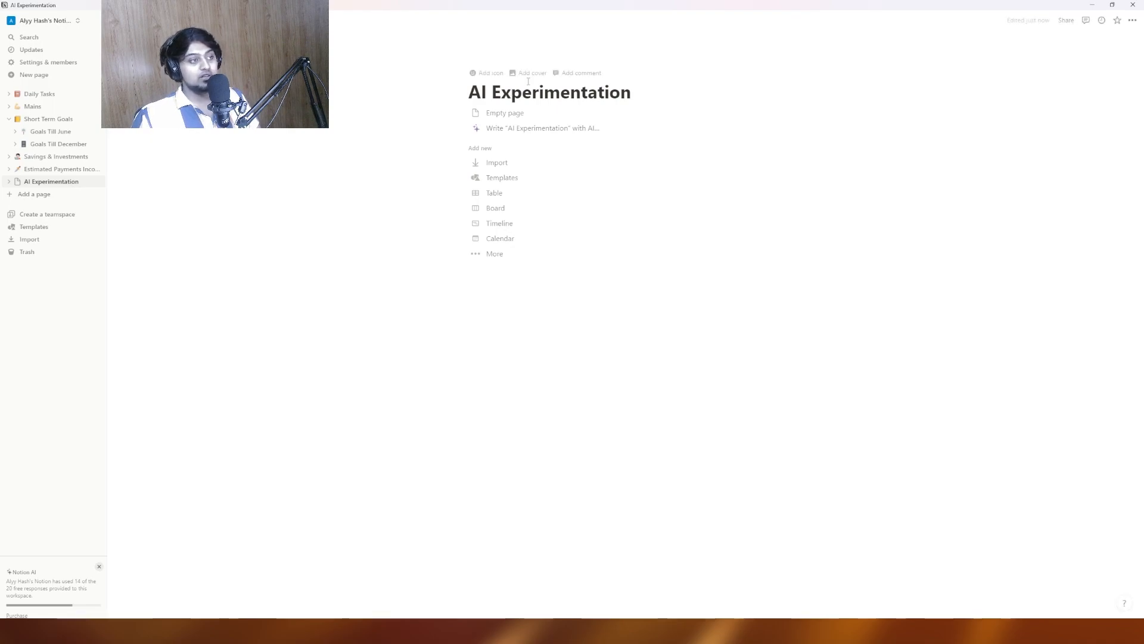
# - Have the AI write about AI Experimentation, adding the instruction "Make it concise and easy to understand" to the prompt
pyautogui.click(569, 127)
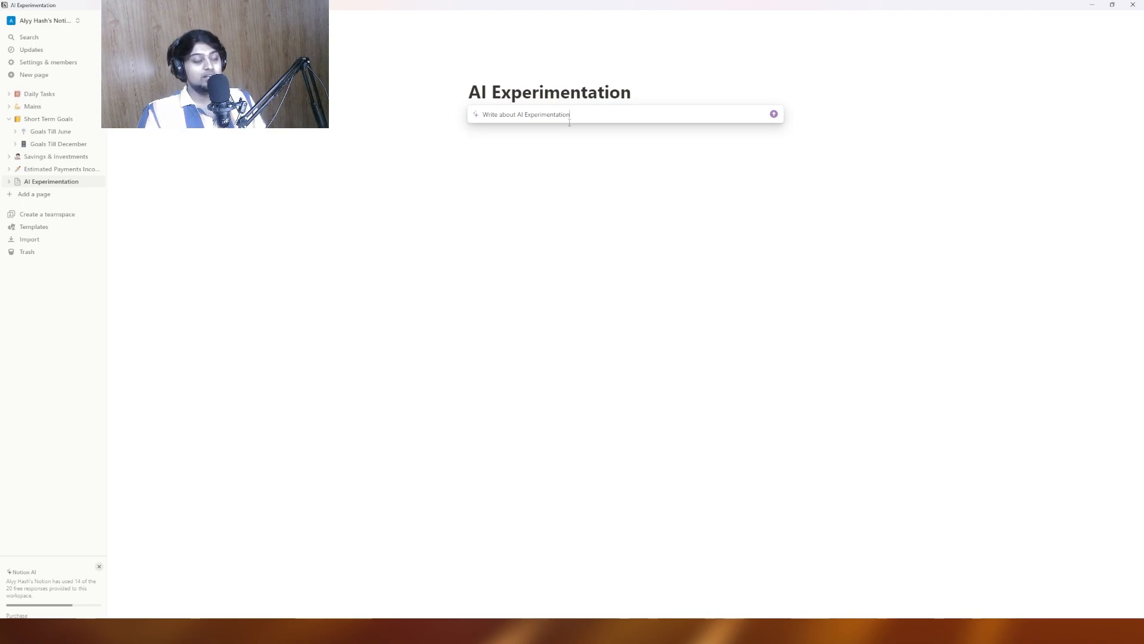
pyautogui.write('M')
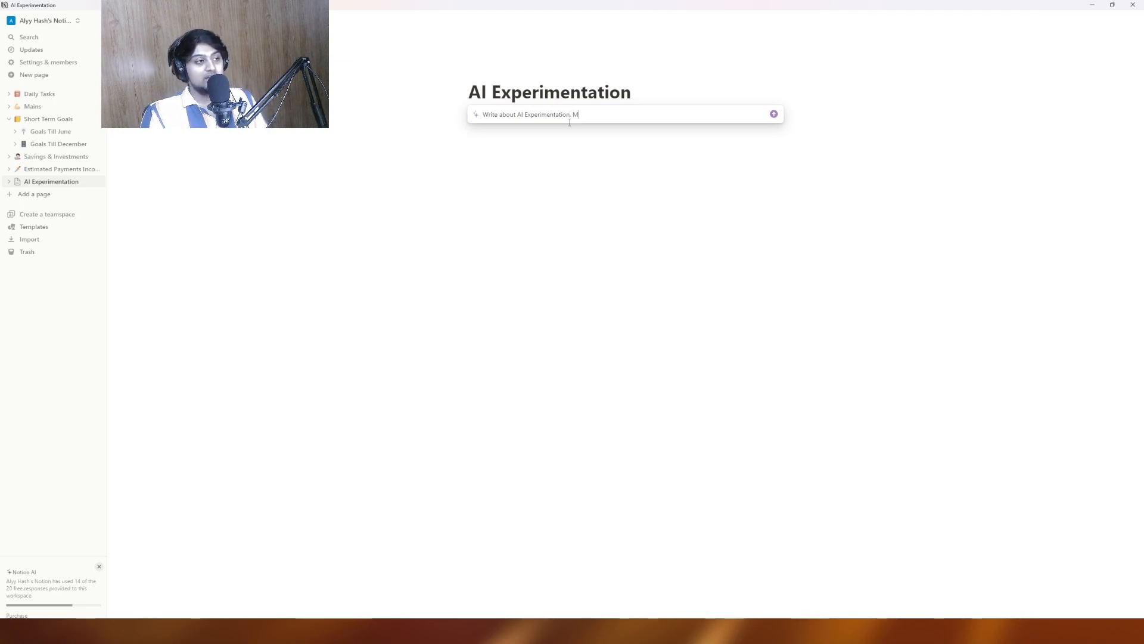
pyautogui.write('ake it concise and ')
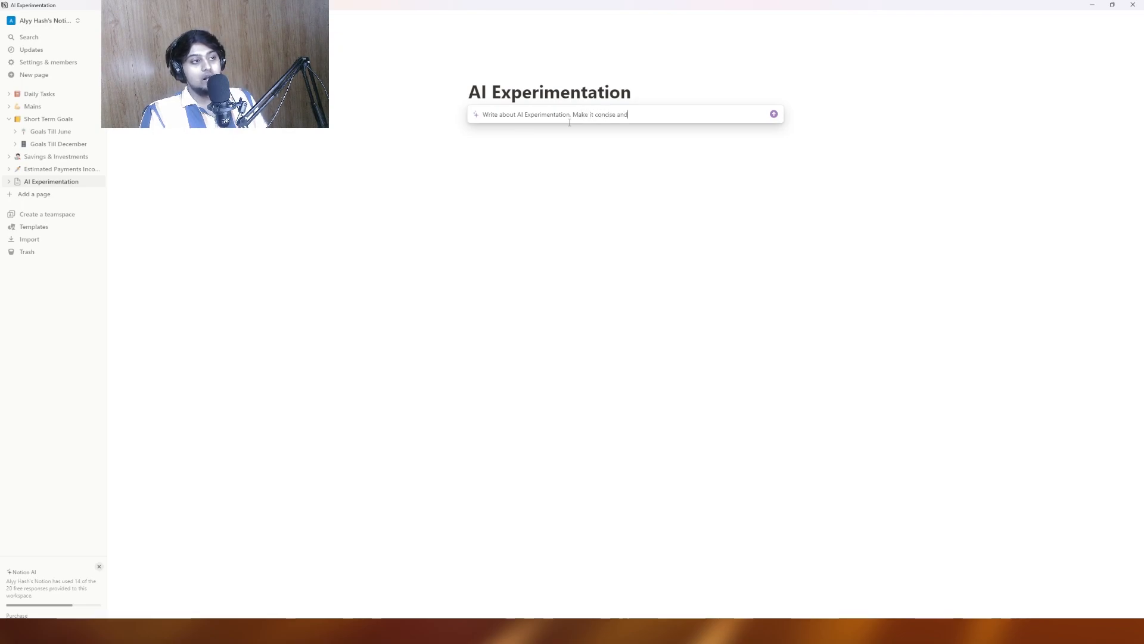
pyautogui.write('easy to')
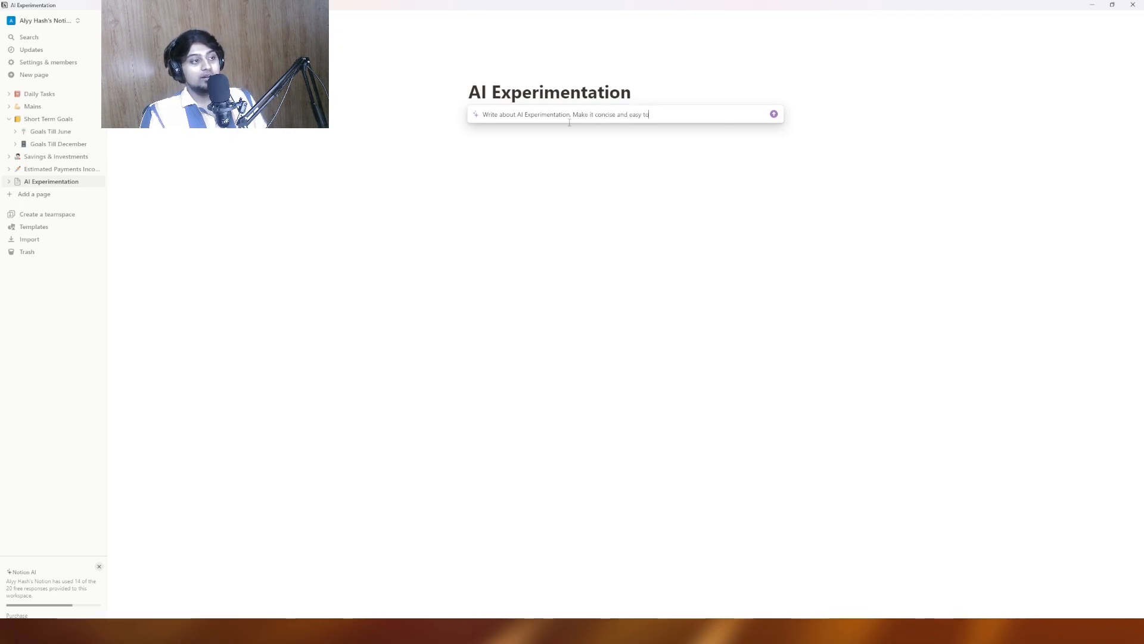
pyautogui.write(' understand')
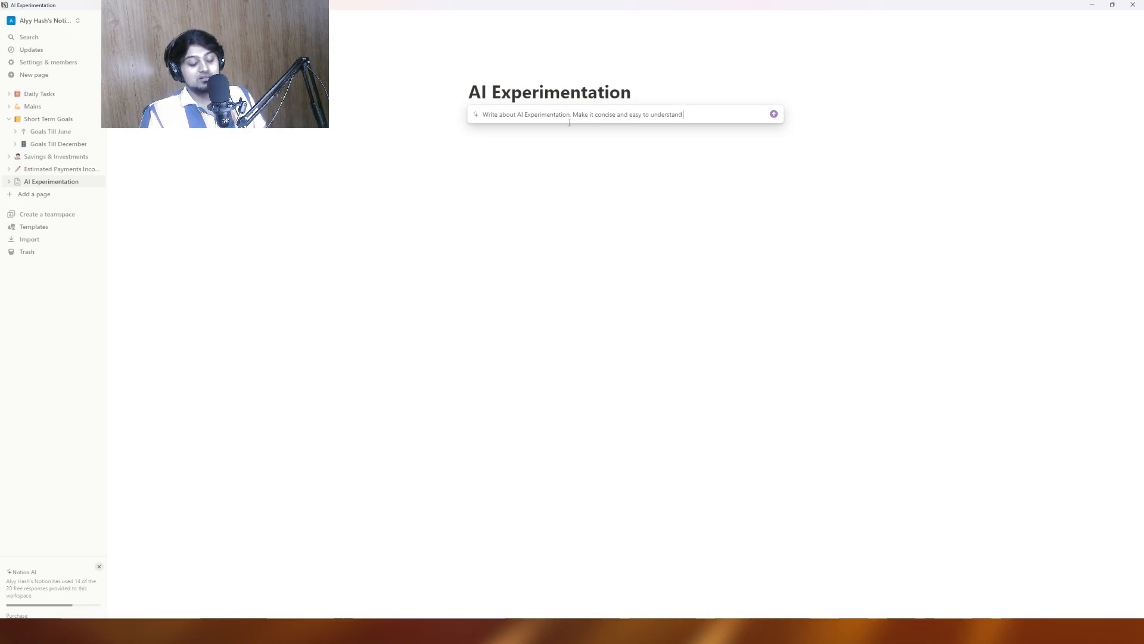
pyautogui.press('Return')
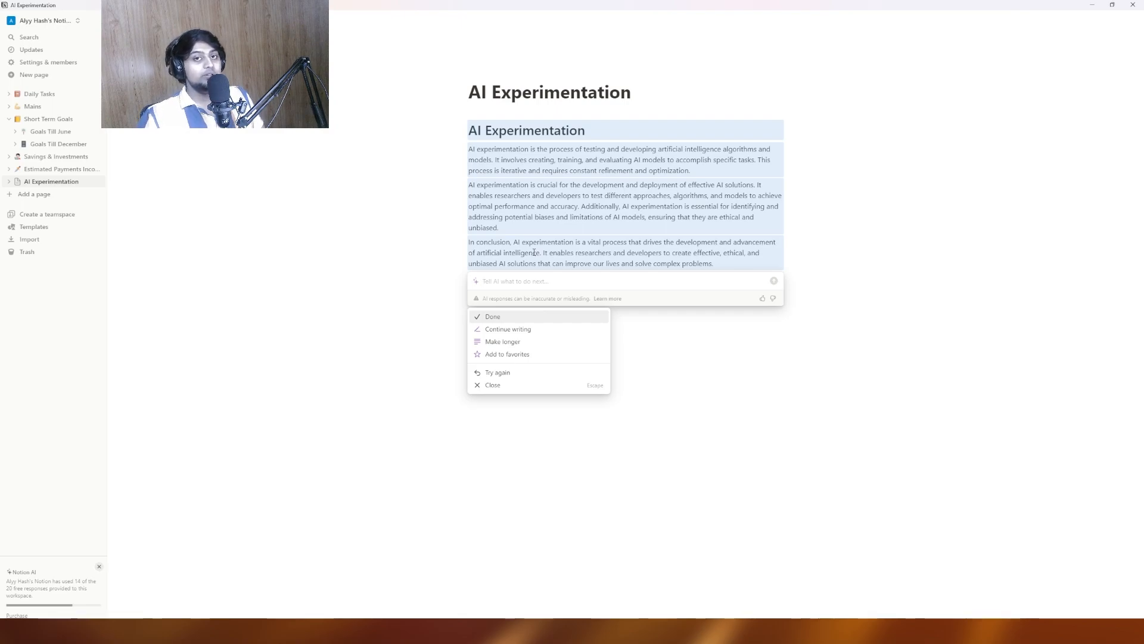
# - Extend the AI draft with Make longer and Continue writing, and accept it with a new empty line below
pyautogui.click(539, 343)
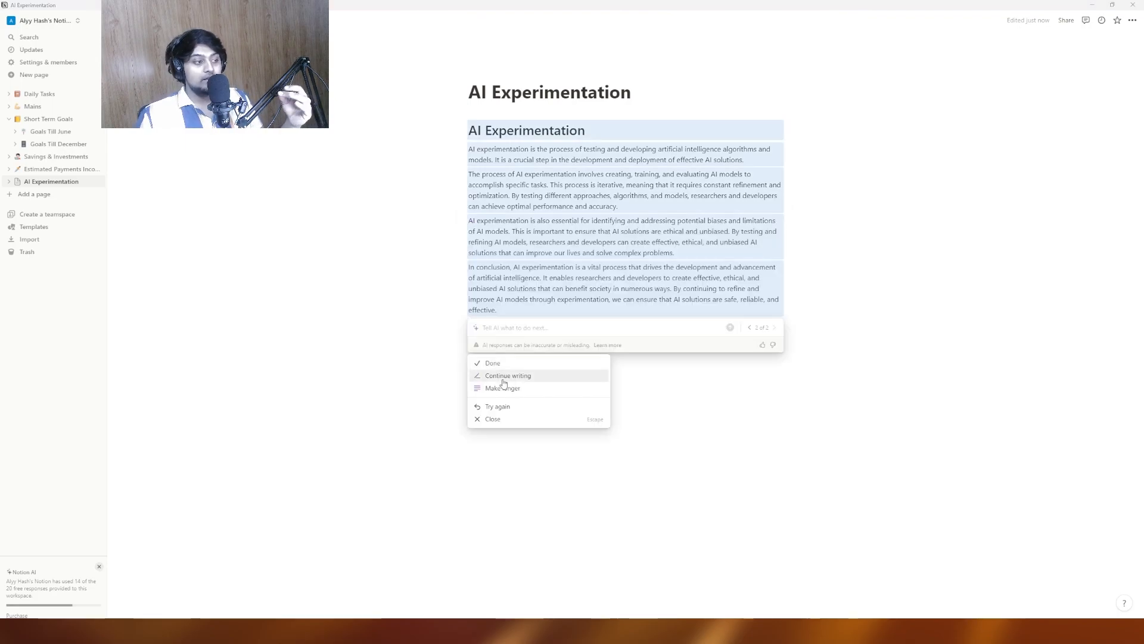
pyautogui.click(504, 380)
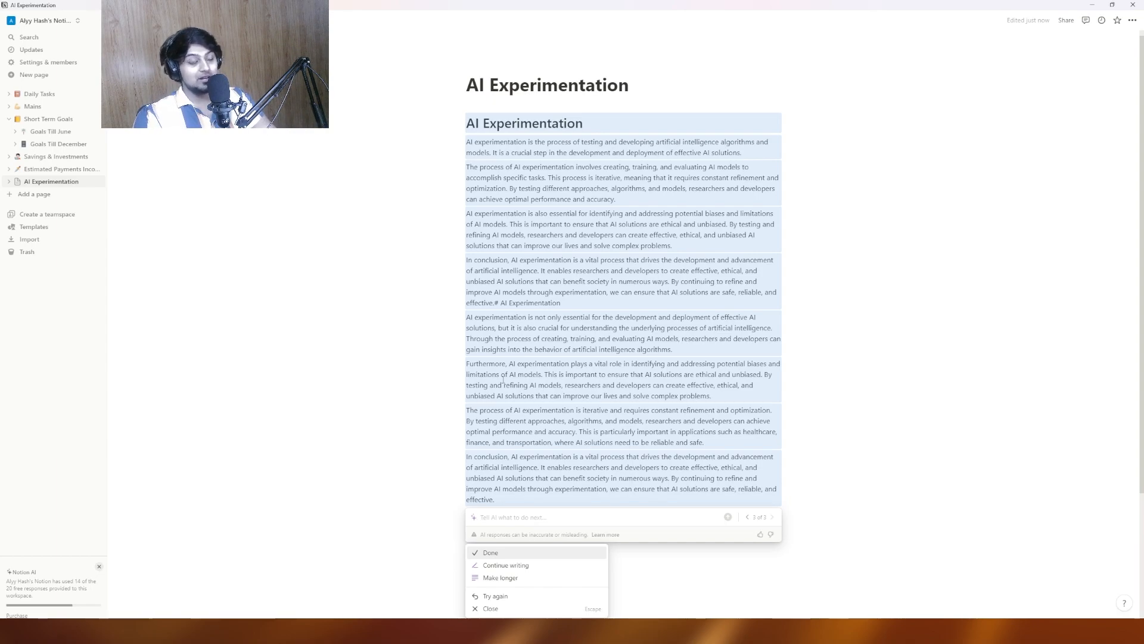
pyautogui.scroll(-3, 520, 358)
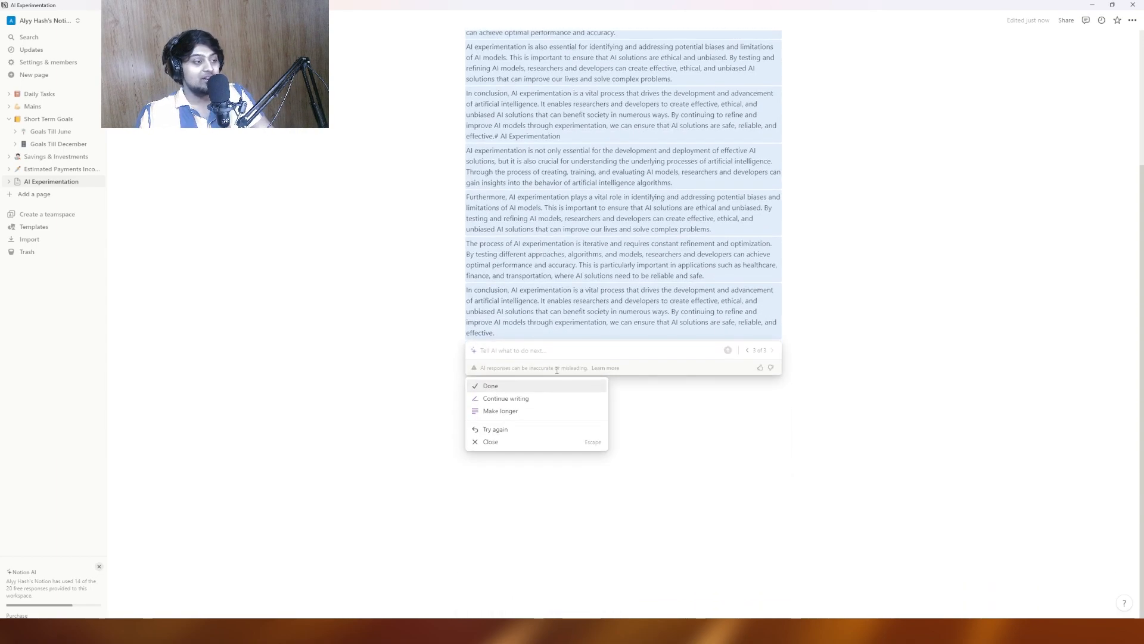
pyautogui.click(505, 388)
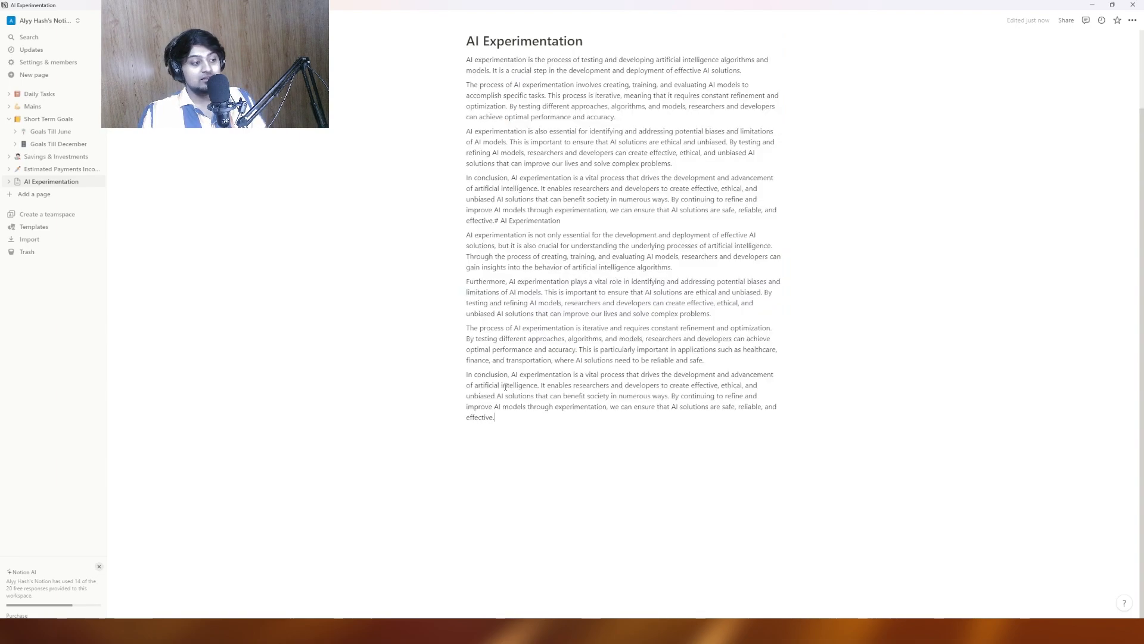
pyautogui.press('Return')
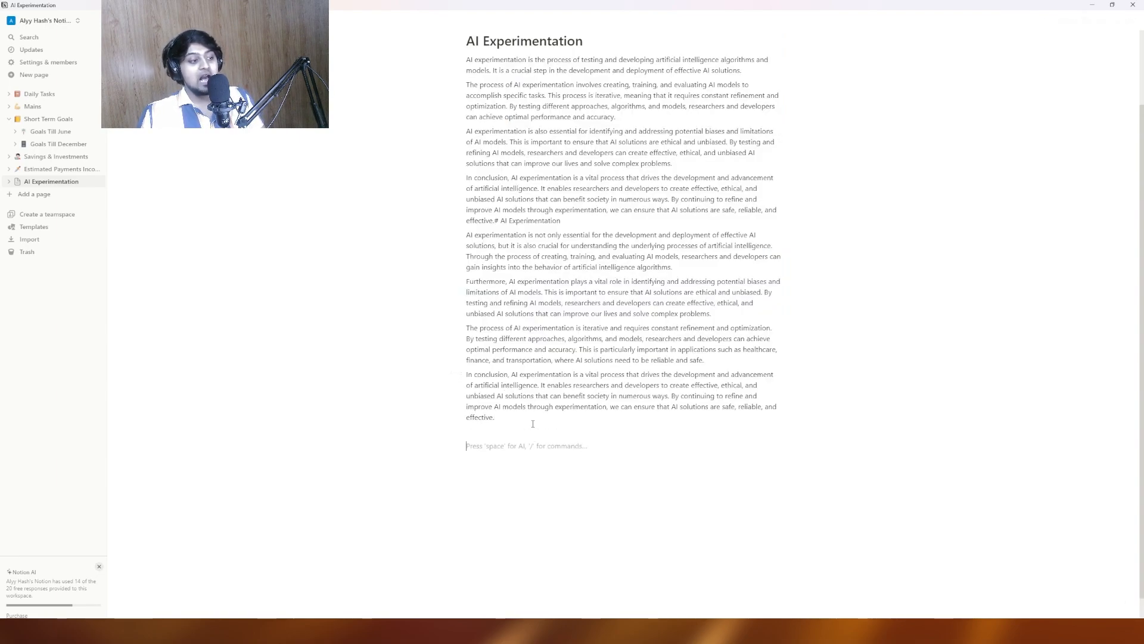
pyautogui.scroll(2, 541, 349)
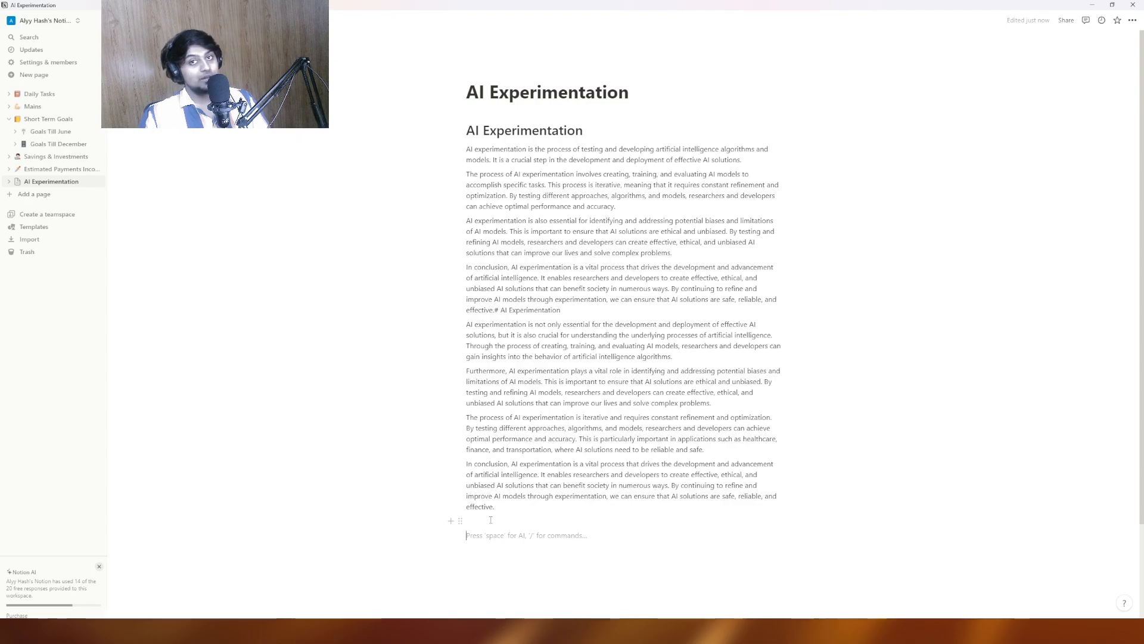
pyautogui.write('hey notion')
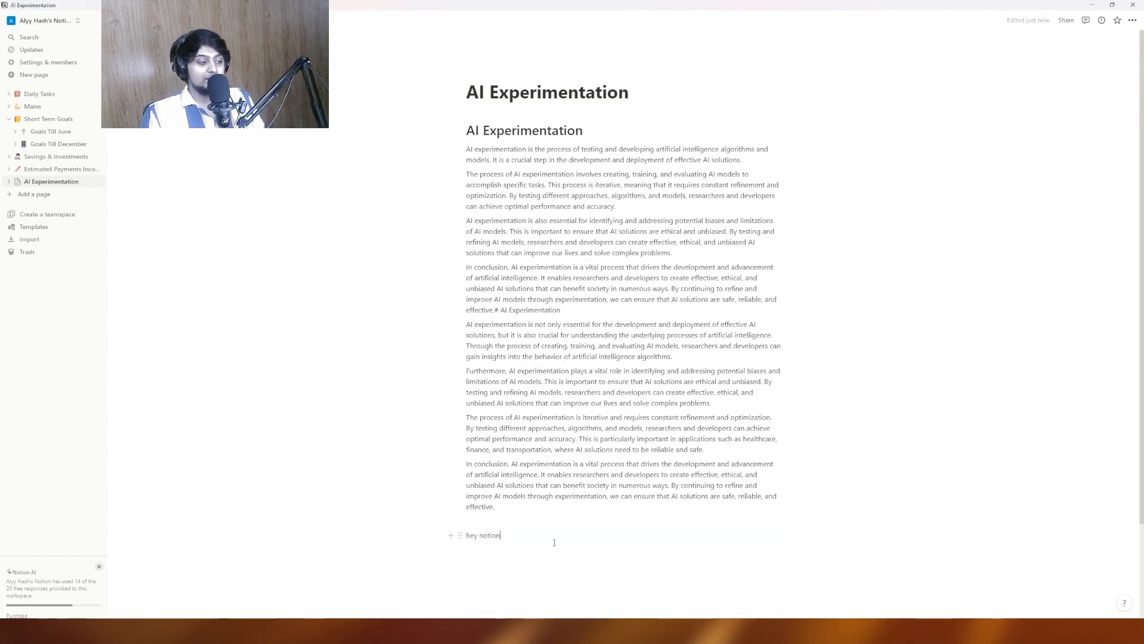
pyautogui.write(' AI')
pyautogui.press('Return')
pyautogui.press('BackSpace')
pyautogui.hotkey('shift', 'Home')
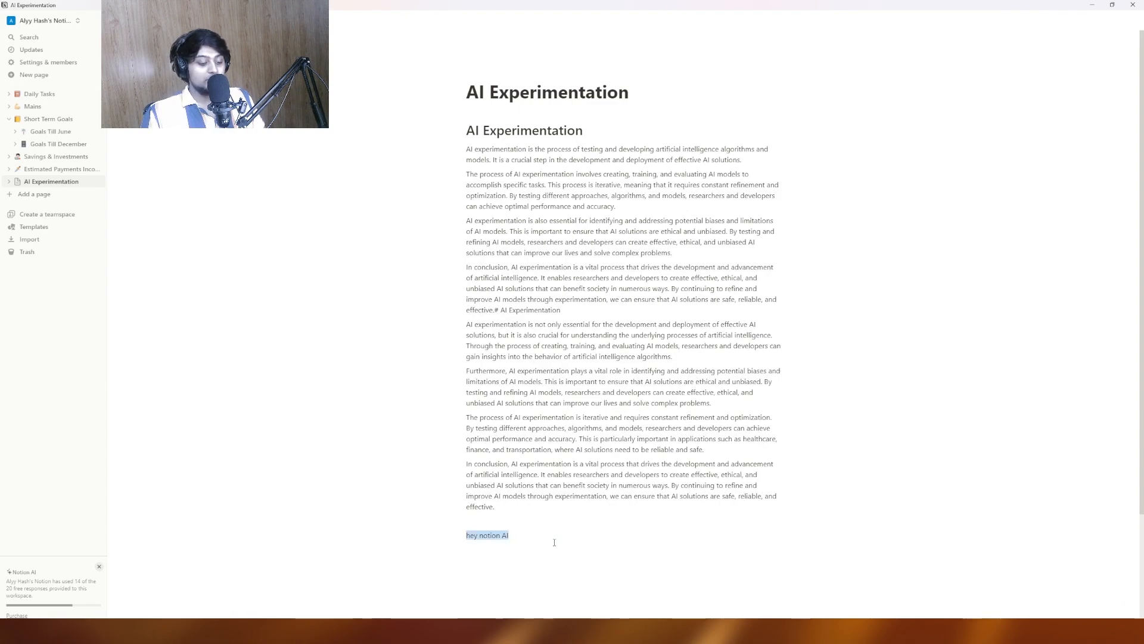
pyautogui.write('/hey')
pyautogui.hotkey('ctrl', 'a')
pyautogui.press('BackSpace')
pyautogui.press('BackSpace')
# - Write "hey notion" on its own line below the generated text
pyautogui.press('Return')
pyautogui.write('hey notion')
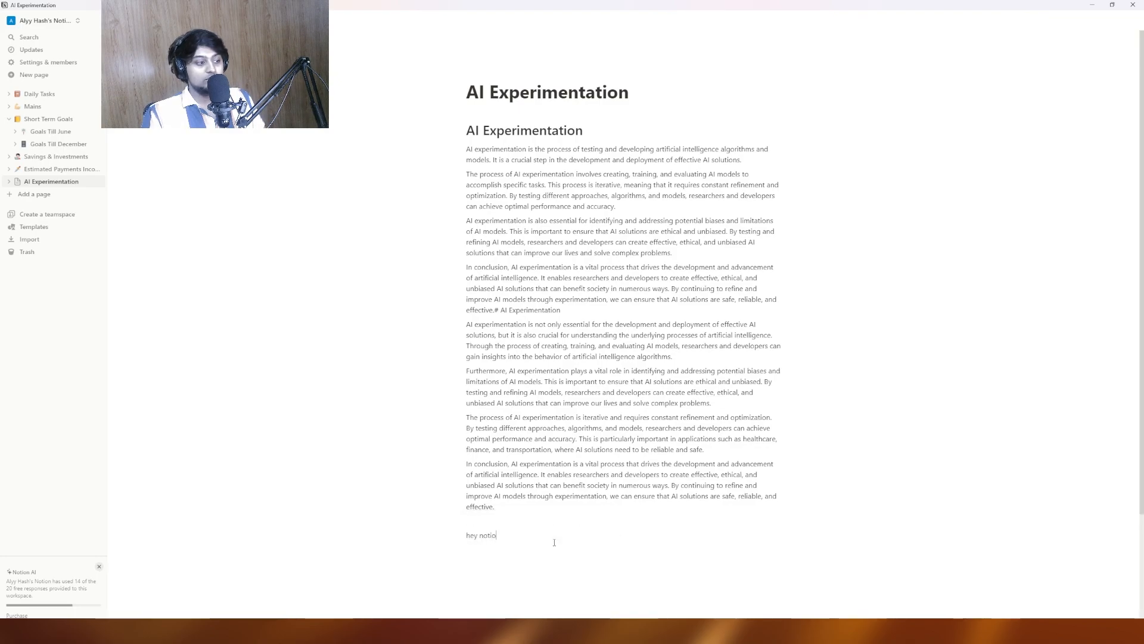
pyautogui.press('Return')
pyautogui.write('adas')
pyautogui.press('BackSpace')
pyautogui.press('BackSpace')
pyautogui.press('BackSpace')
pyautogui.press('BackSpace')
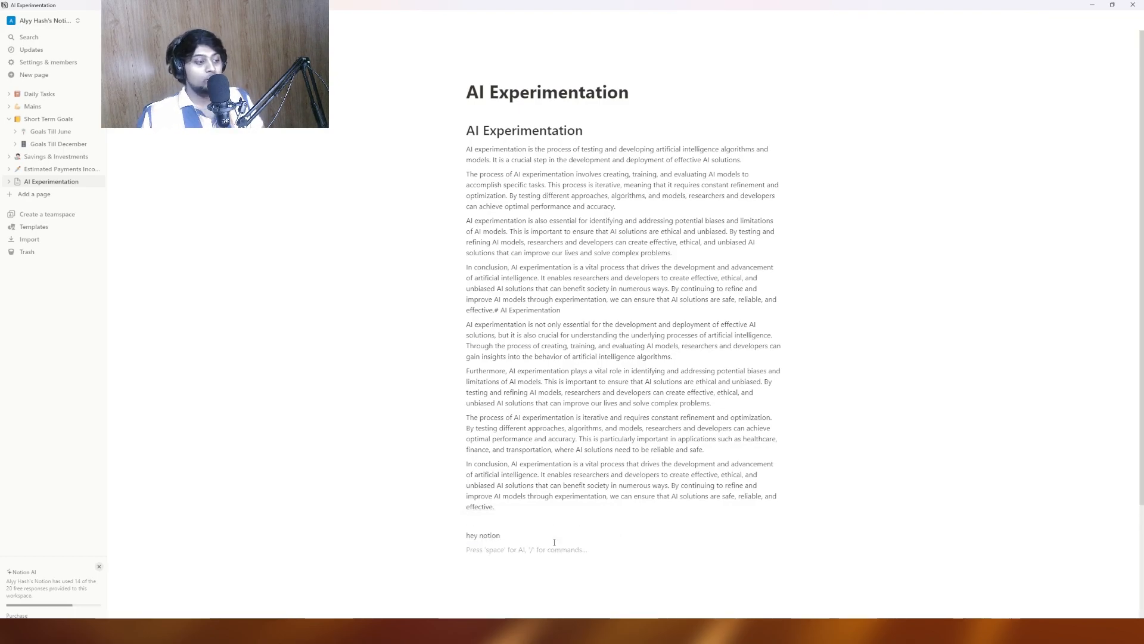
pyautogui.press('BackSpace')
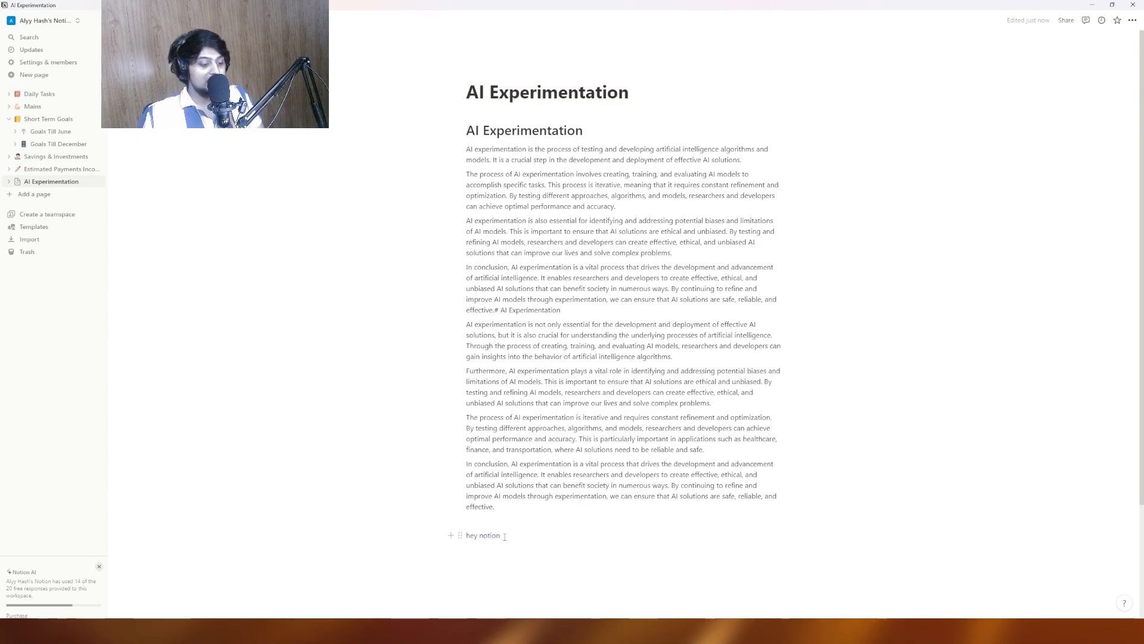
# - Open an Ask AI to write prompt after "hey notion" and submit "hey notion Ai, I need to get my computer assignment complete"
pyautogui.write('/ai')
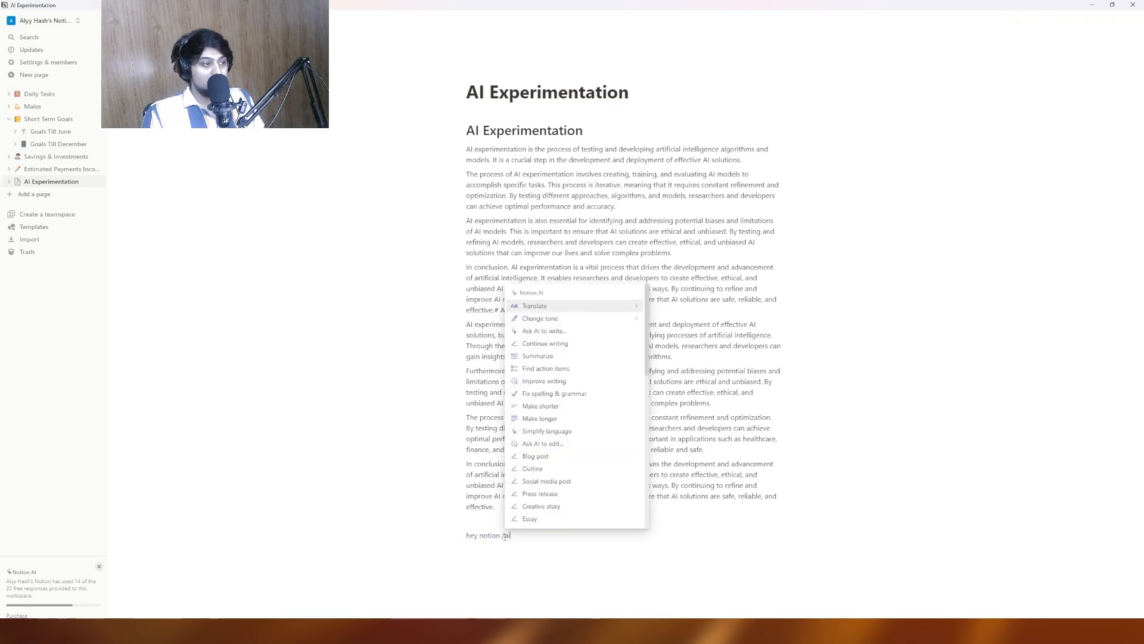
pyautogui.press('Down')
pyautogui.press('Down')
pyautogui.press('Return')
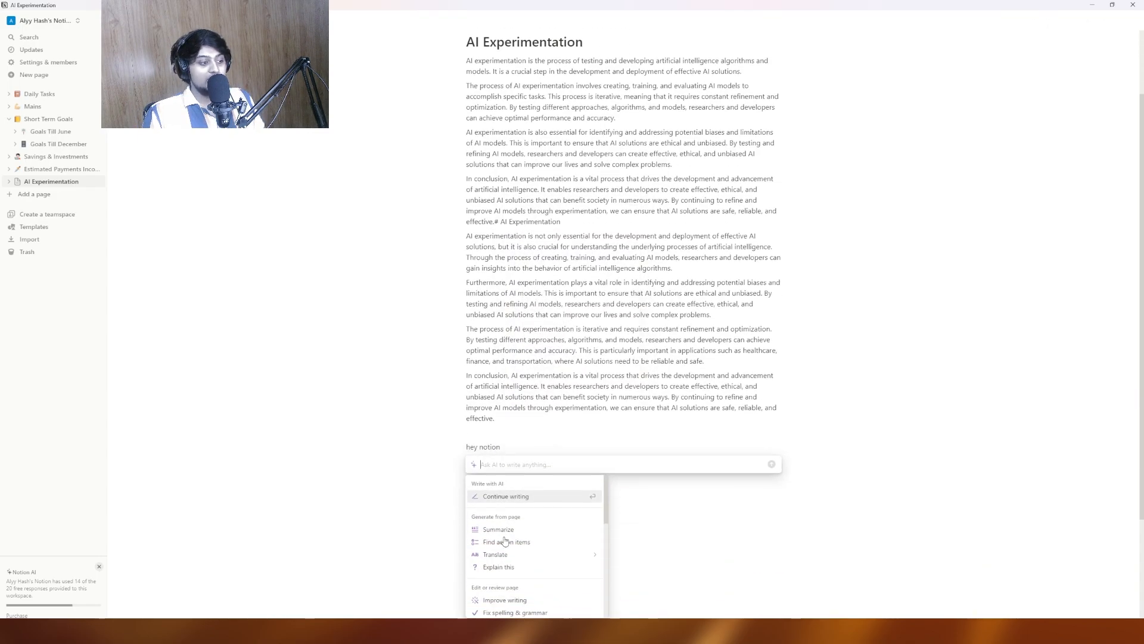
pyautogui.write('hey no')
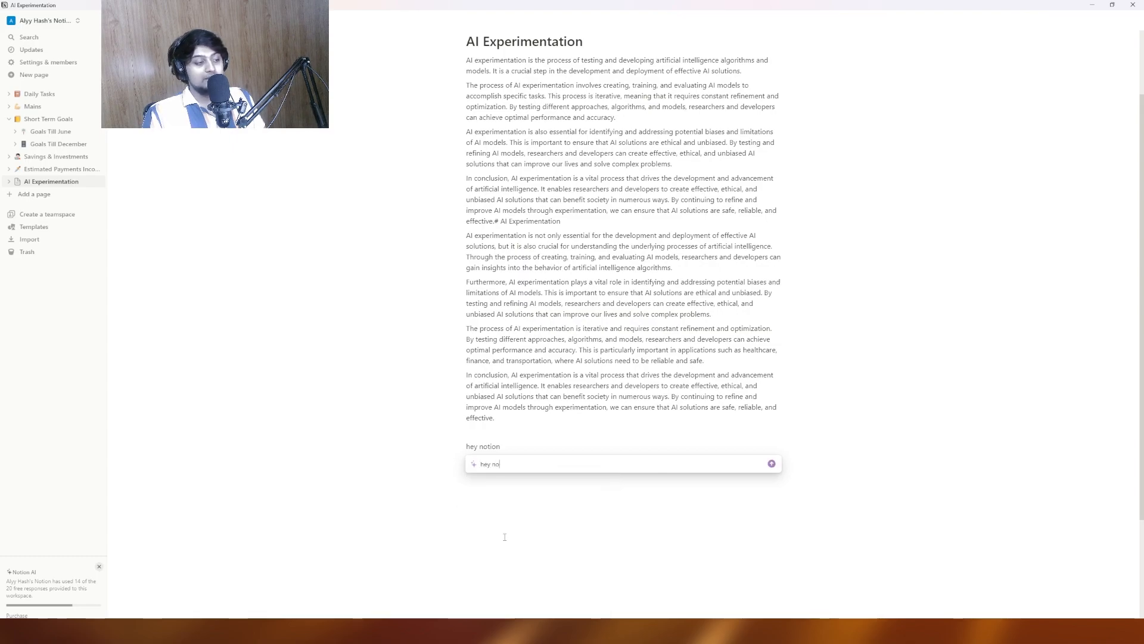
pyautogui.write('tion Ai, I need to get')
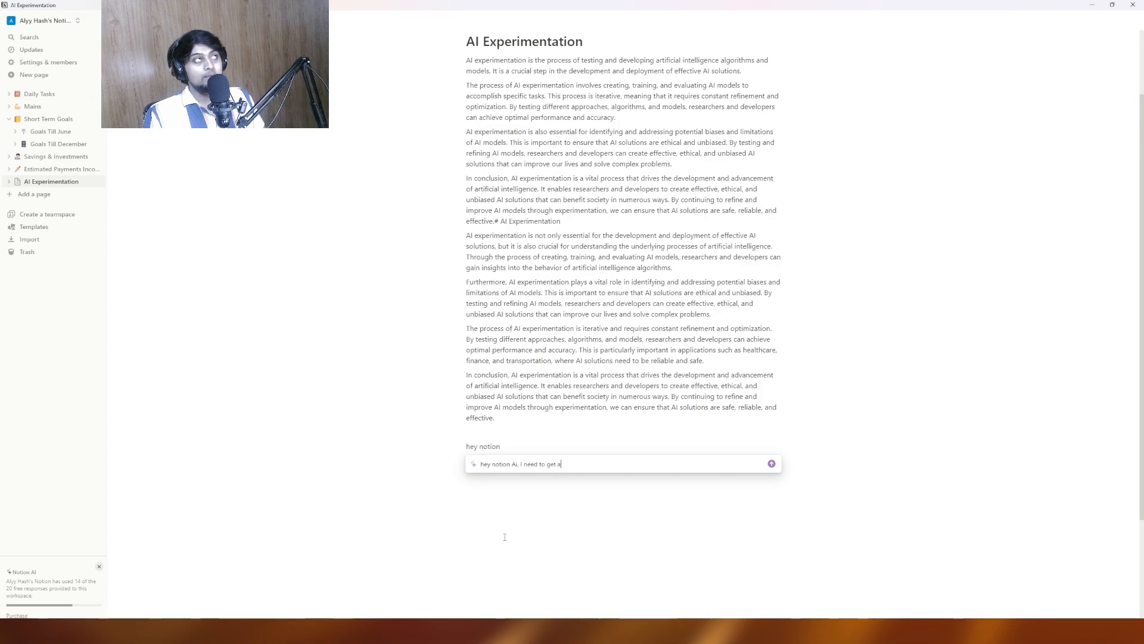
pyautogui.write(' my computer assignment comp')
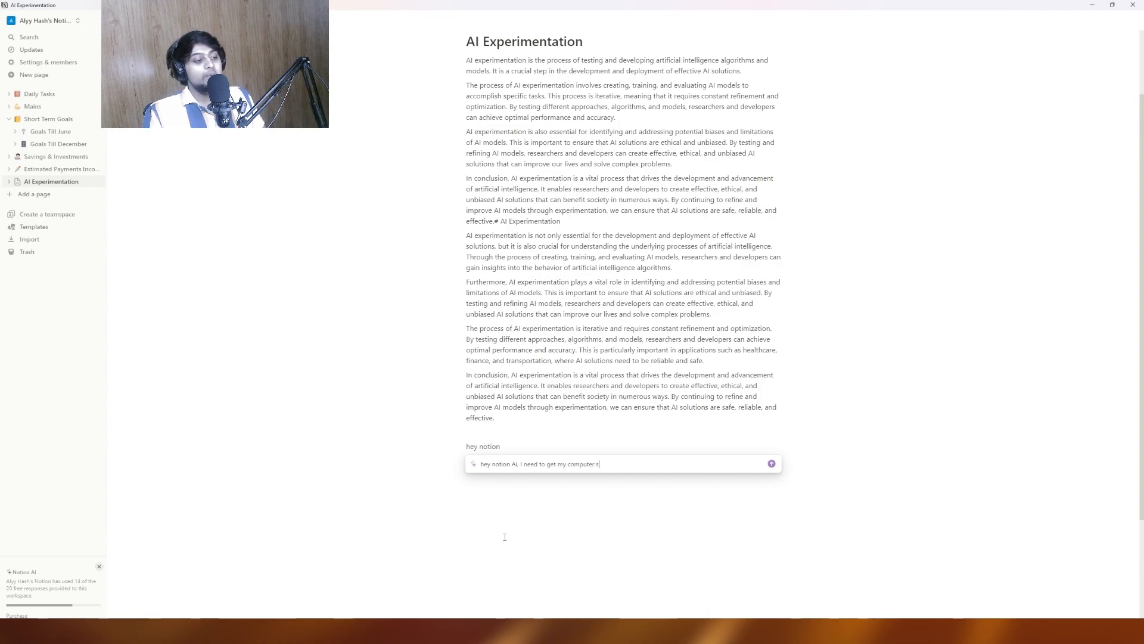
pyautogui.write('lete')
pyautogui.press('Return')
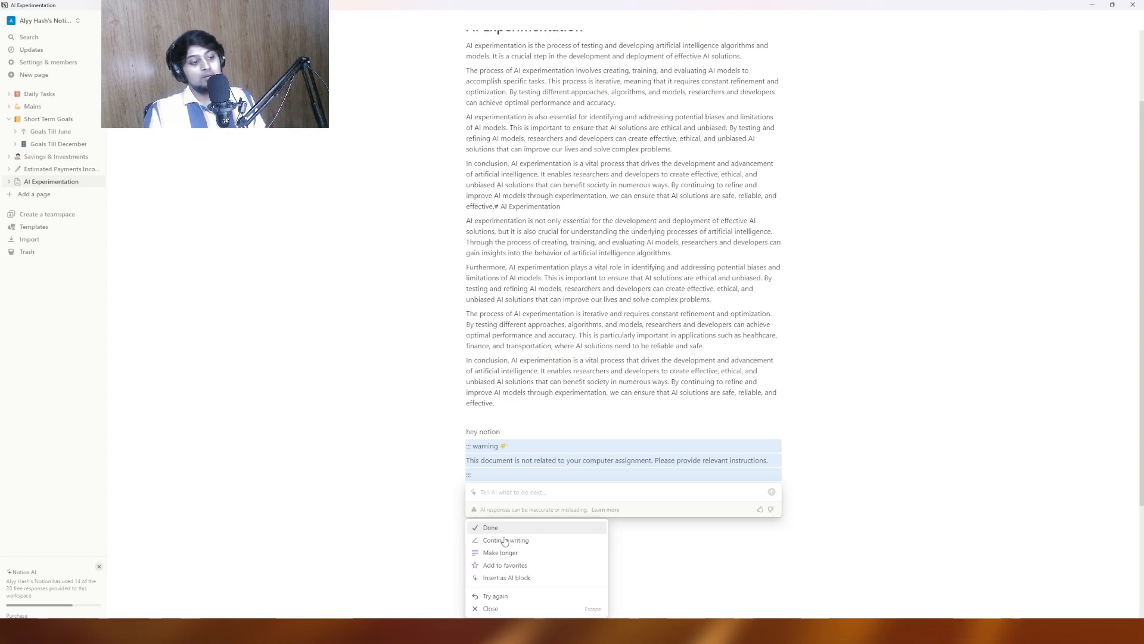
# - Ask the AI for a 500 words document on why programming is necessary to make the world a better place, and dismiss the upgrade offer
pyautogui.scroll(-2, 504, 541)
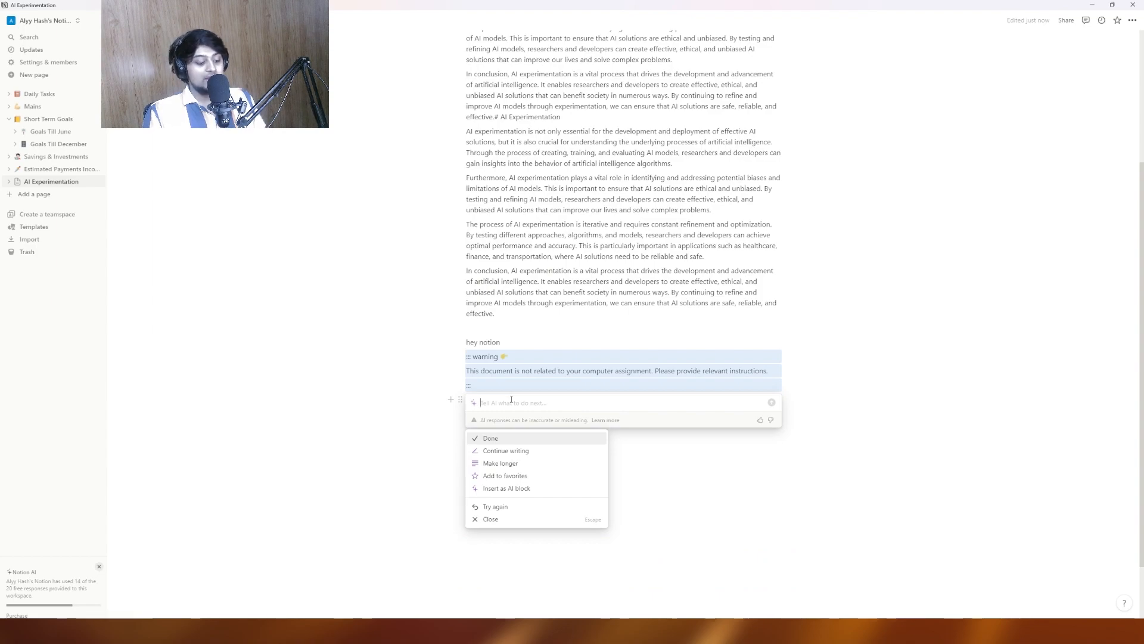
pyautogui.write('i nee')
pyautogui.write('d you to write me ')
pyautogui.write('5')
pyautogui.write(' 50')
pyautogui.write('0 words do')
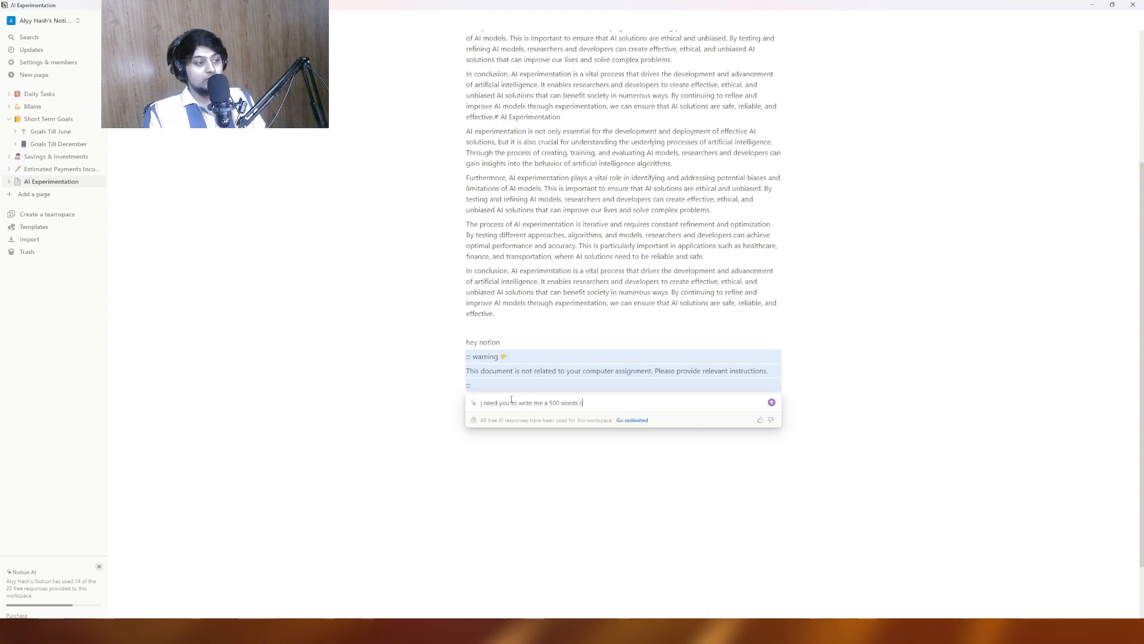
pyautogui.write('cument on why')
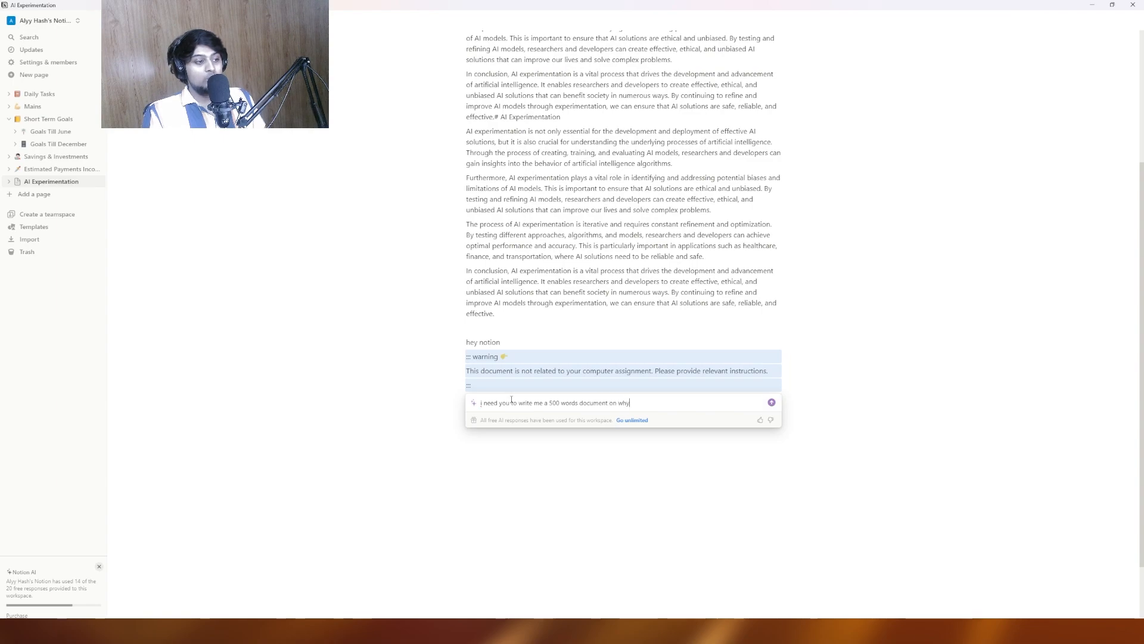
pyautogui.write(' programming is necessary to make')
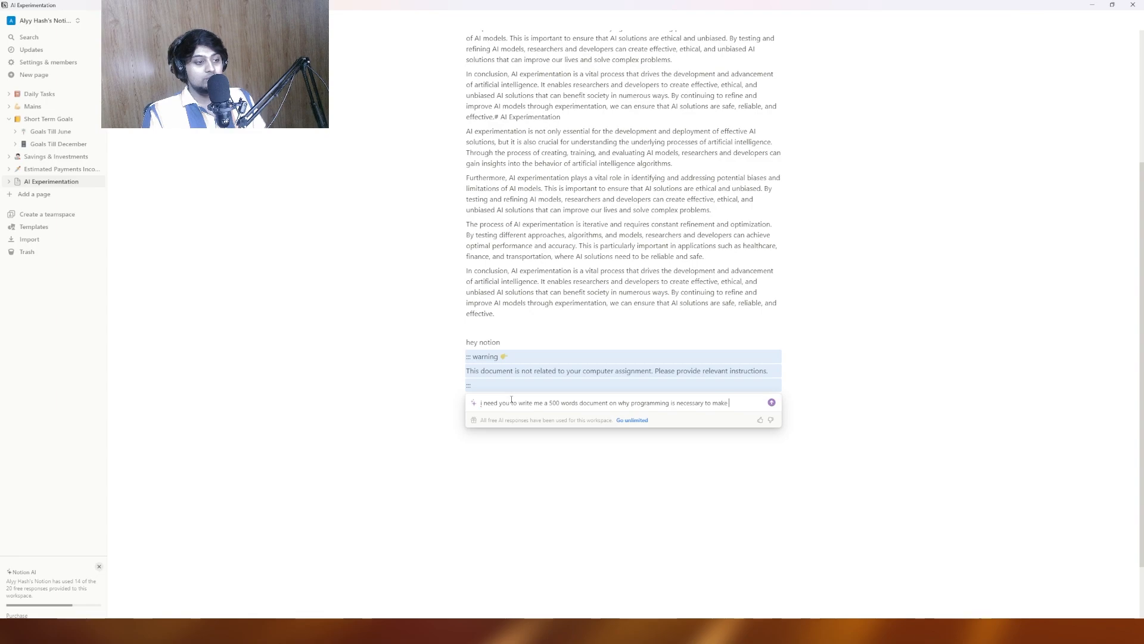
pyautogui.write(' the world ')
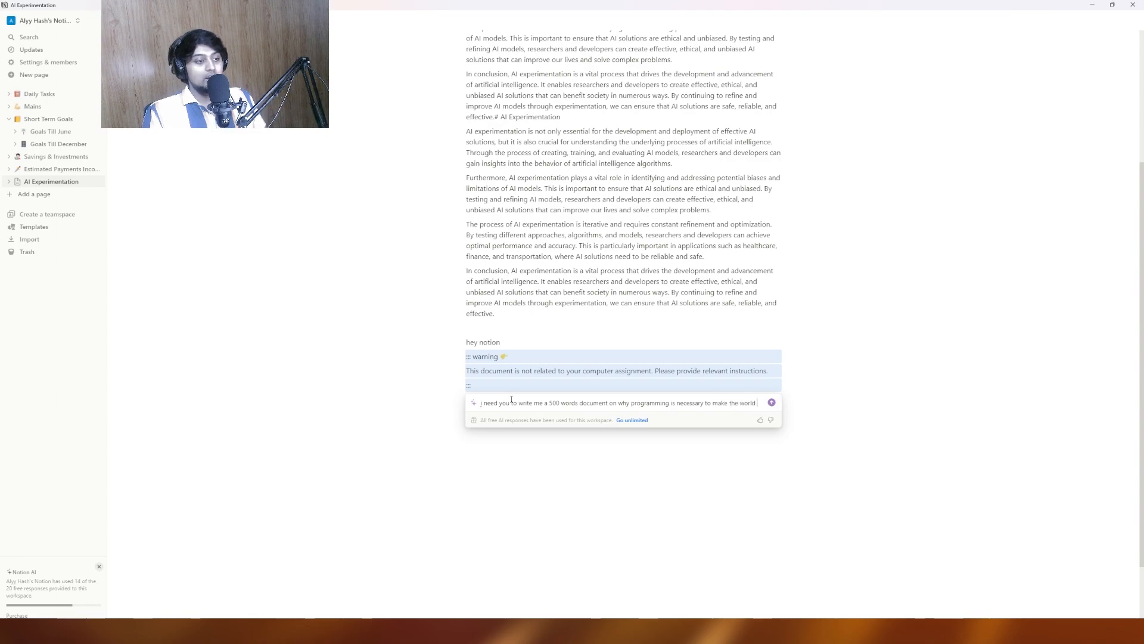
pyautogui.write('a btt')
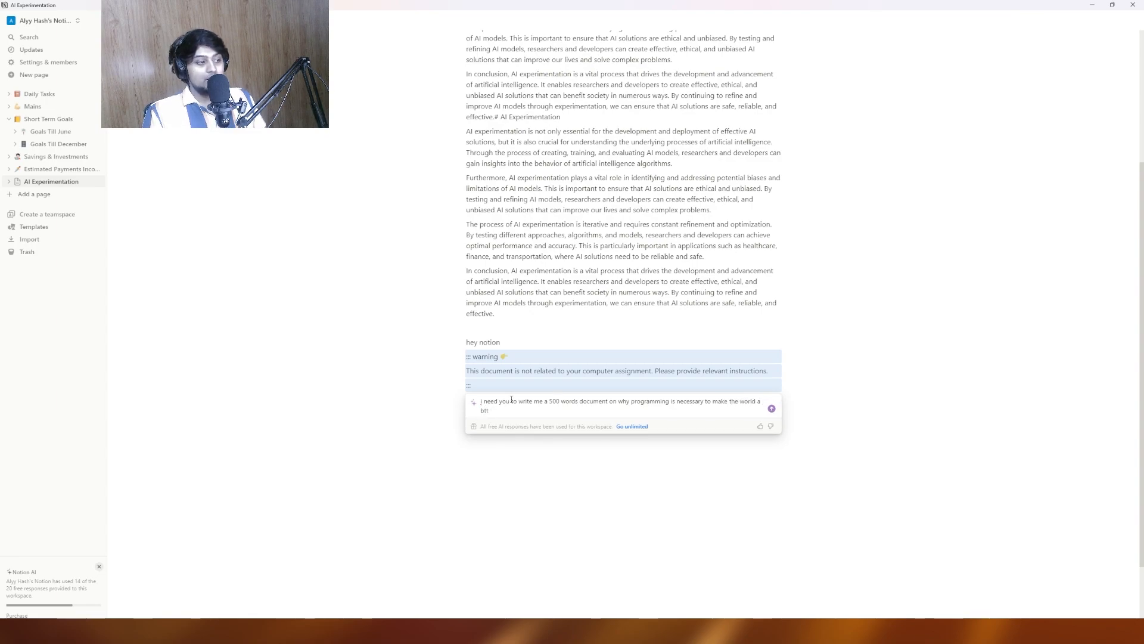
pyautogui.press('BackSpace')
pyautogui.press('BackSpace')
pyautogui.write('etter place')
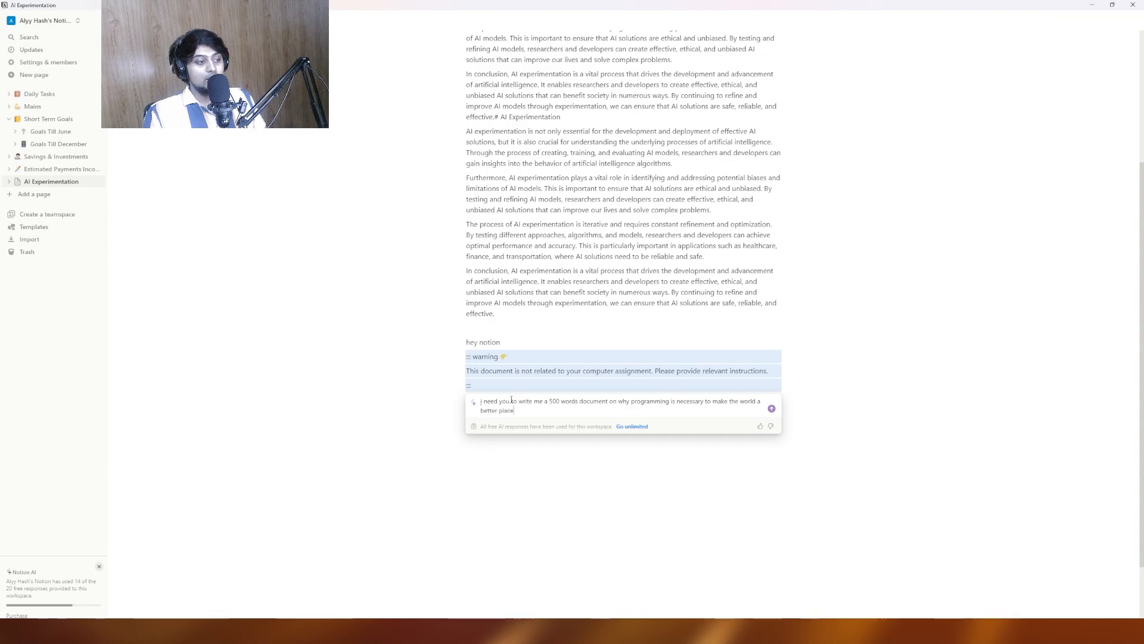
pyautogui.press('Return')
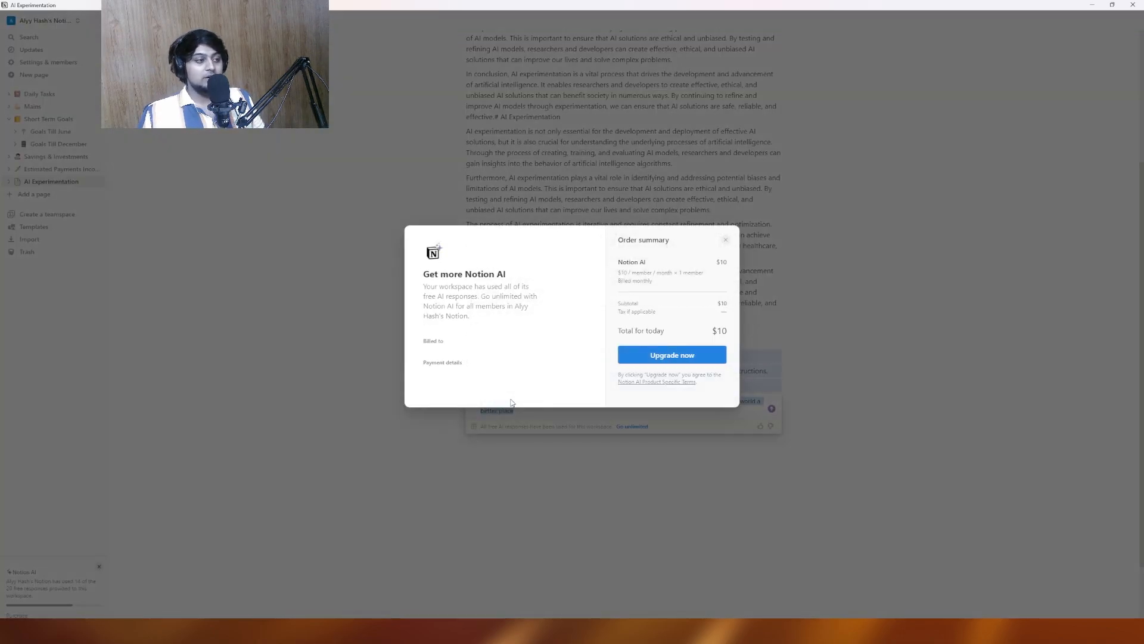
pyautogui.click(731, 163)
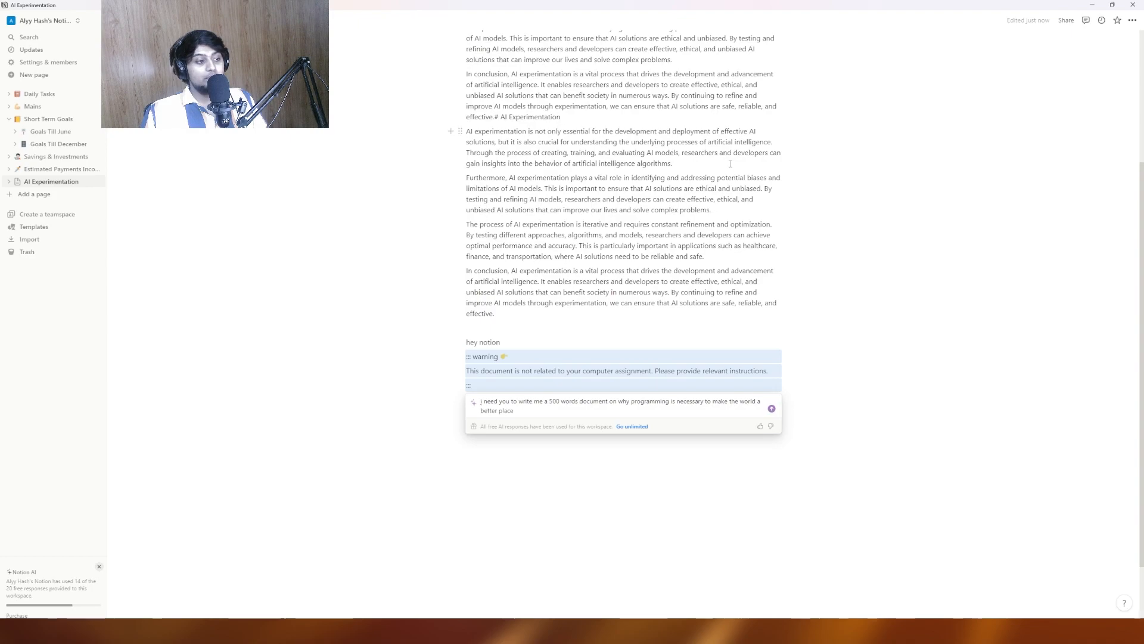
pyautogui.scroll(2, 702, 355)
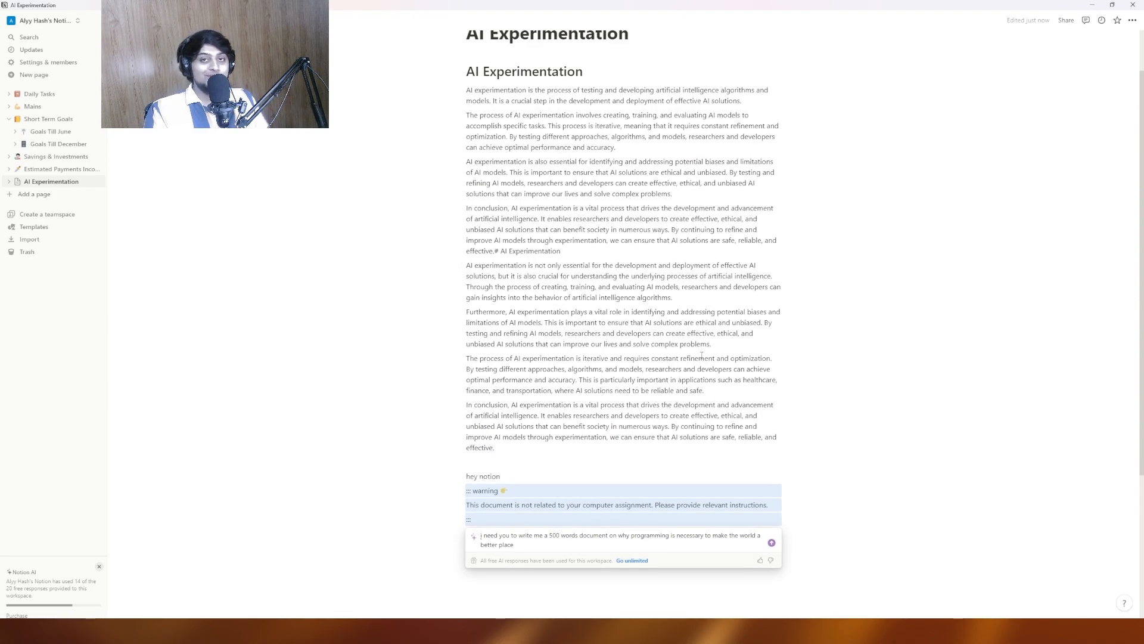
# - Discard the pending AI response and delete the "hey notion" line, all AI-written paragraphs and the heading text from the page
pyautogui.click(563, 510)
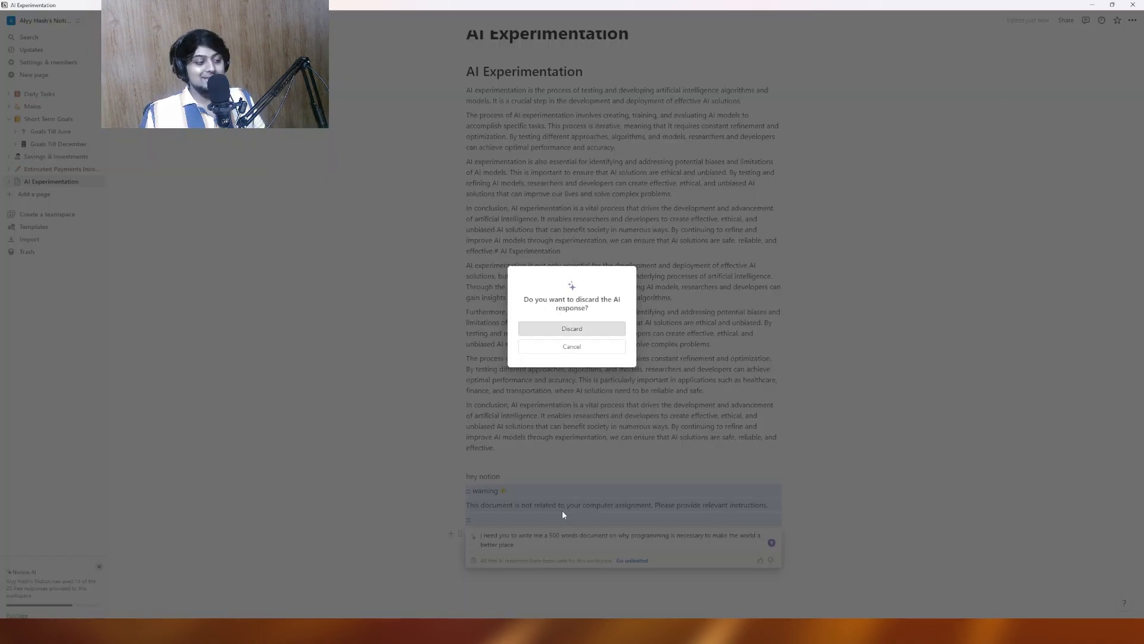
pyautogui.click(603, 329)
pyautogui.moveTo(511, 478); pyautogui.dragTo(426, 475)
pyautogui.press('BackSpace')
pyautogui.moveTo(525, 454); pyautogui.dragTo(438, 47)
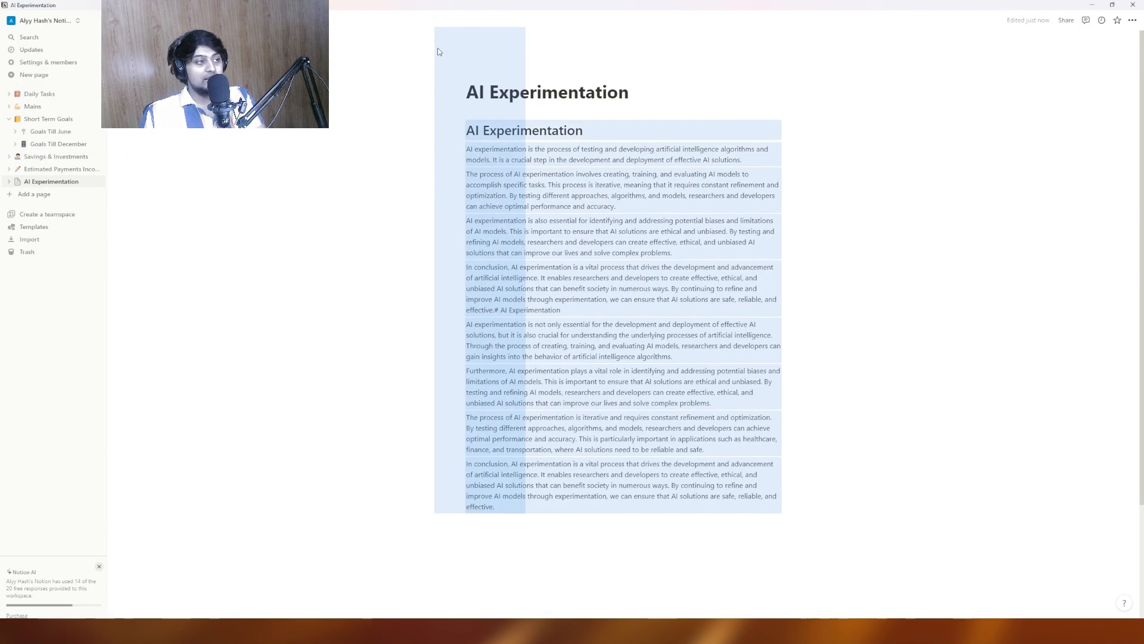
pyautogui.press('BackSpace')
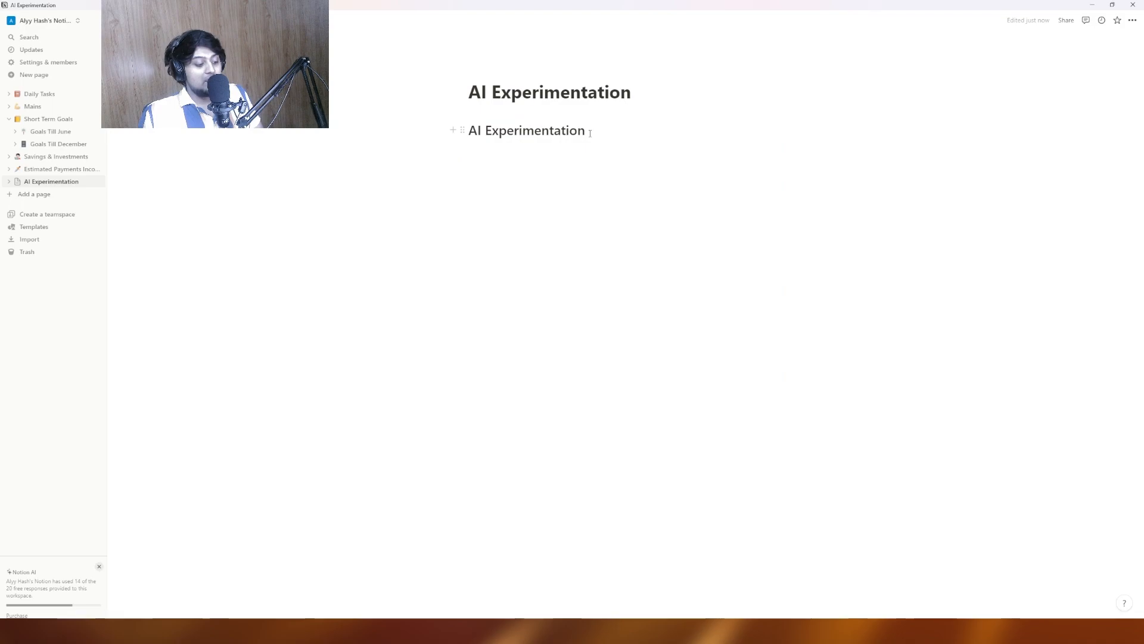
pyautogui.hotkey('ctrl', 'a')
pyautogui.press('BackSpace')
# - Retitle the page "hey notion" and place the cursor in the empty heading line below the title
pyautogui.tripleClick(588, 91)
pyautogui.press('BackSpace')
pyautogui.write('asad')
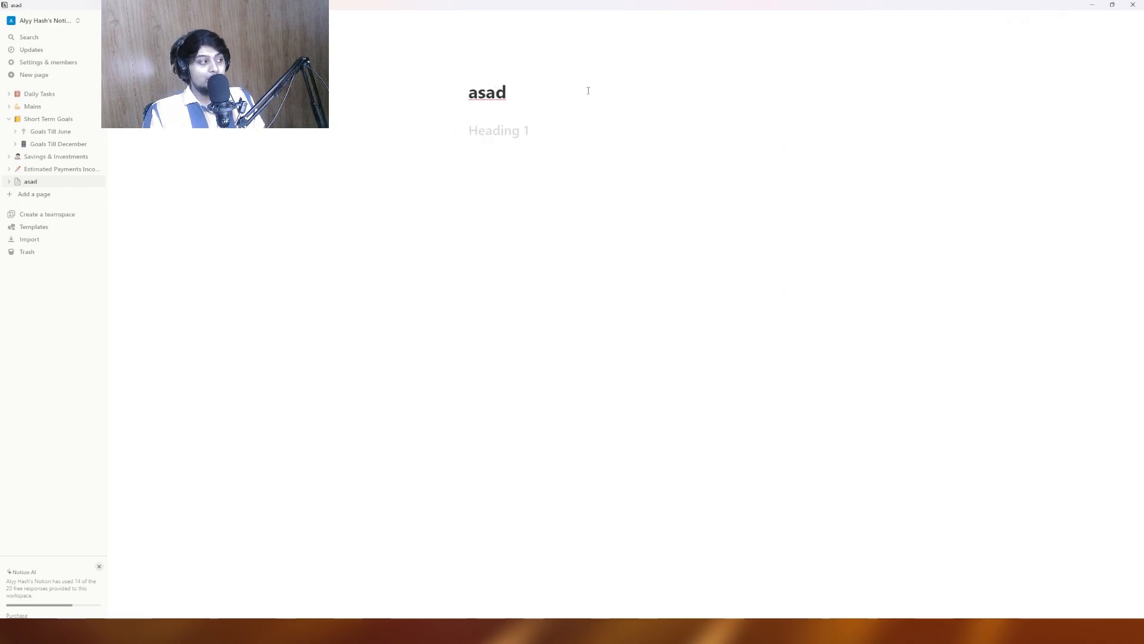
pyautogui.press('BackSpace')
pyautogui.press('BackSpace')
pyautogui.press('BackSpace')
pyautogui.press('BackSpace')
pyautogui.write('hey notion')
pyautogui.click(601, 153)
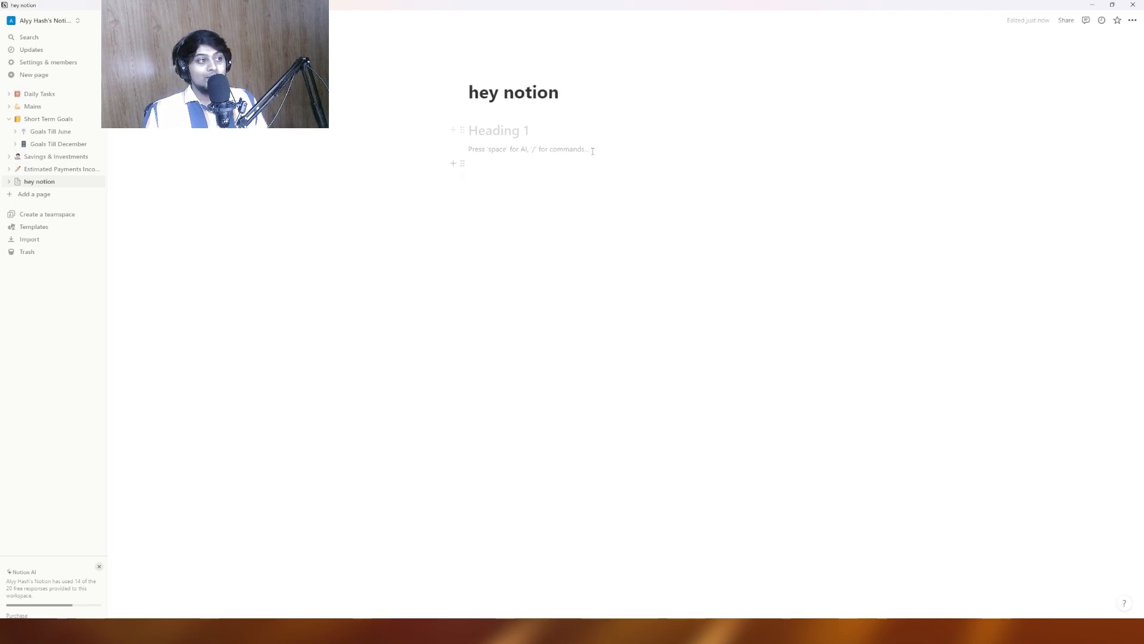
pyautogui.click(528, 127)
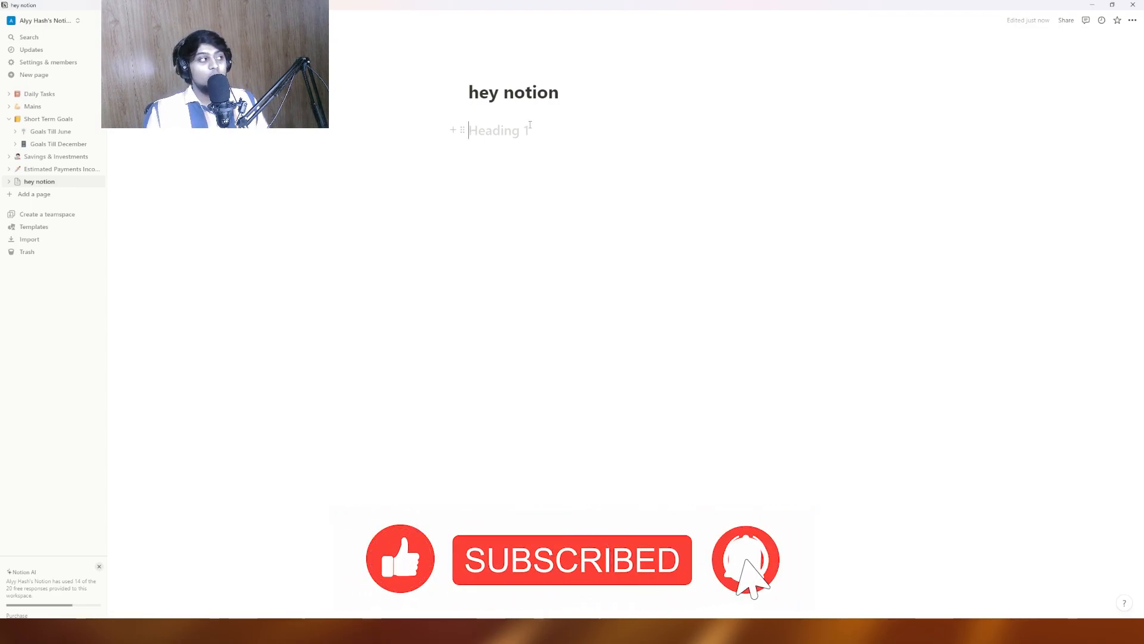
# - Leave the current workspace for the login page and sign in to a different account with Google
pyautogui.click(77, 21)
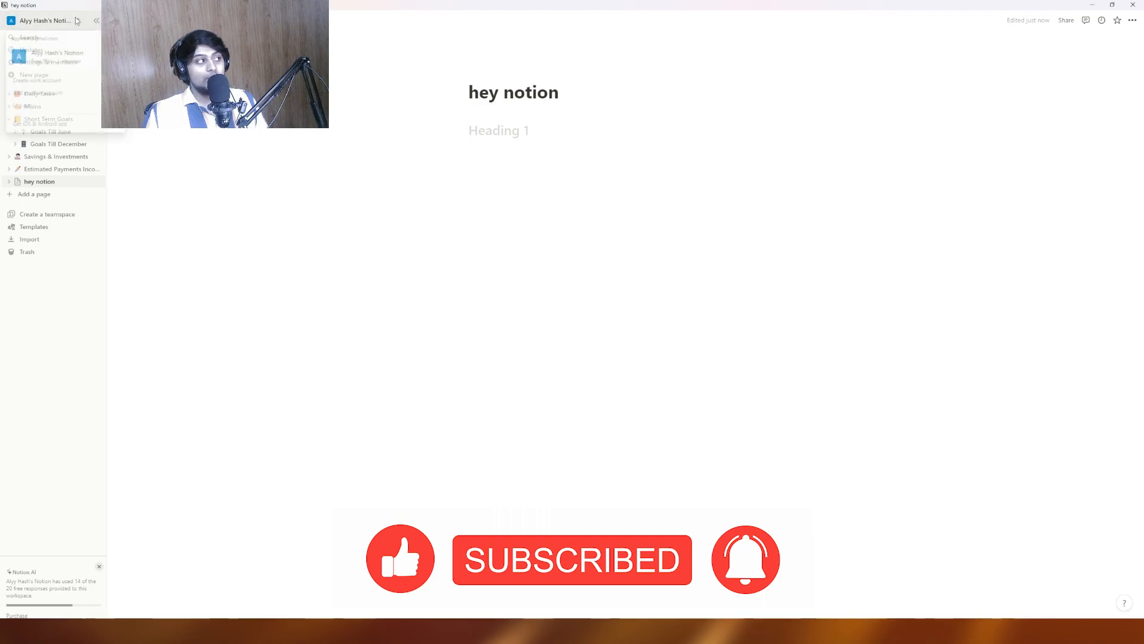
pyautogui.click(59, 110)
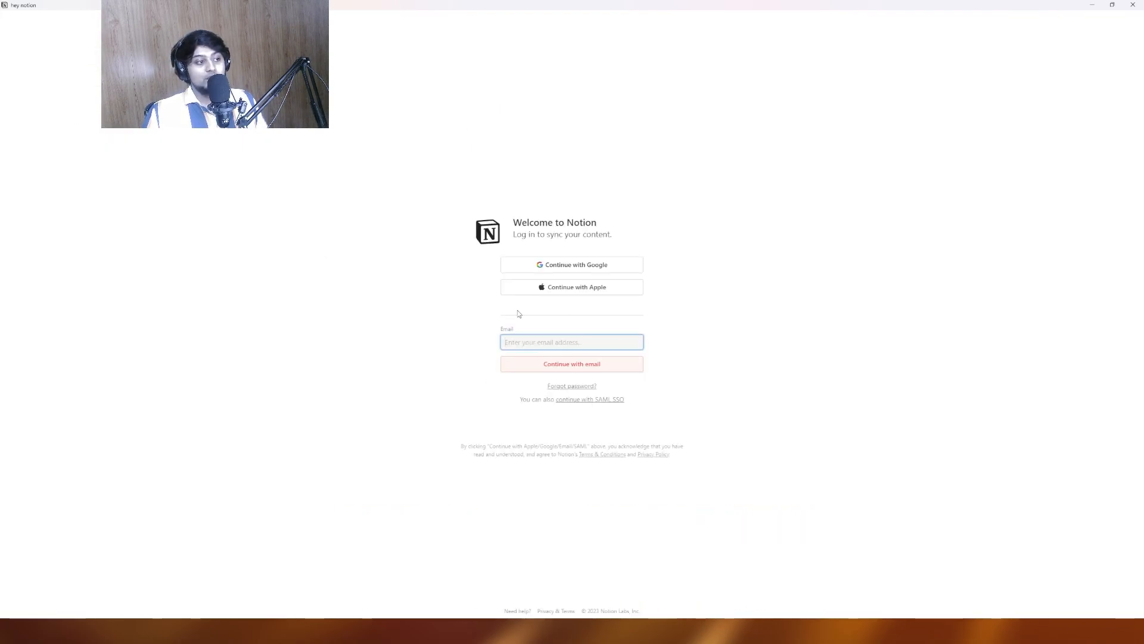
pyautogui.click(590, 263)
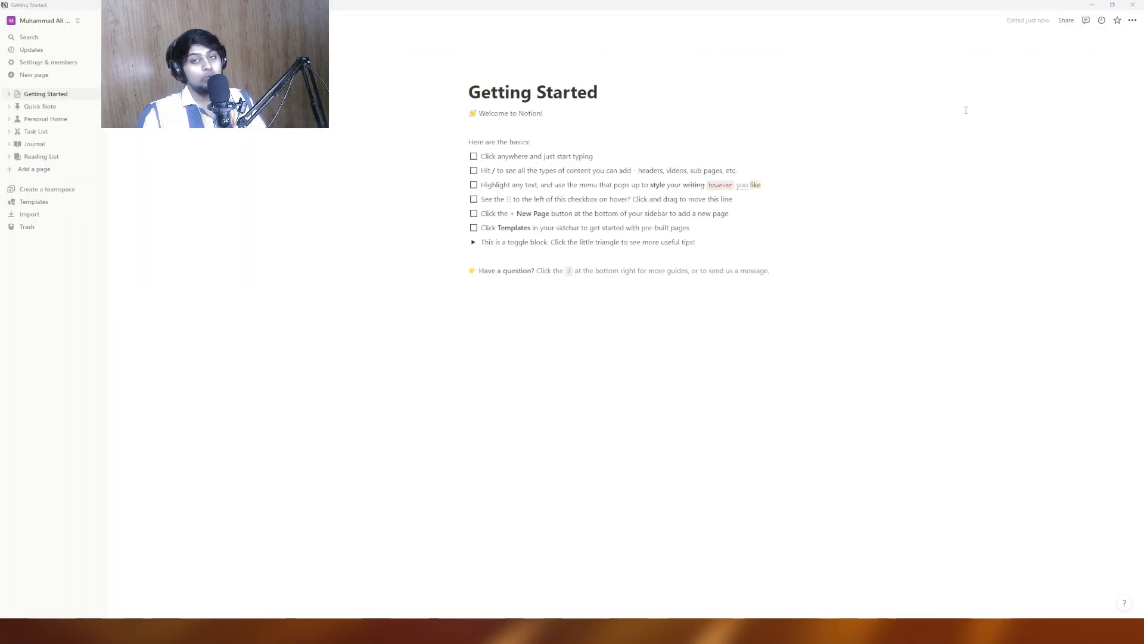
# - Add a new empty page and open an Ask AI prompt on its first line
pyautogui.click(36, 170)
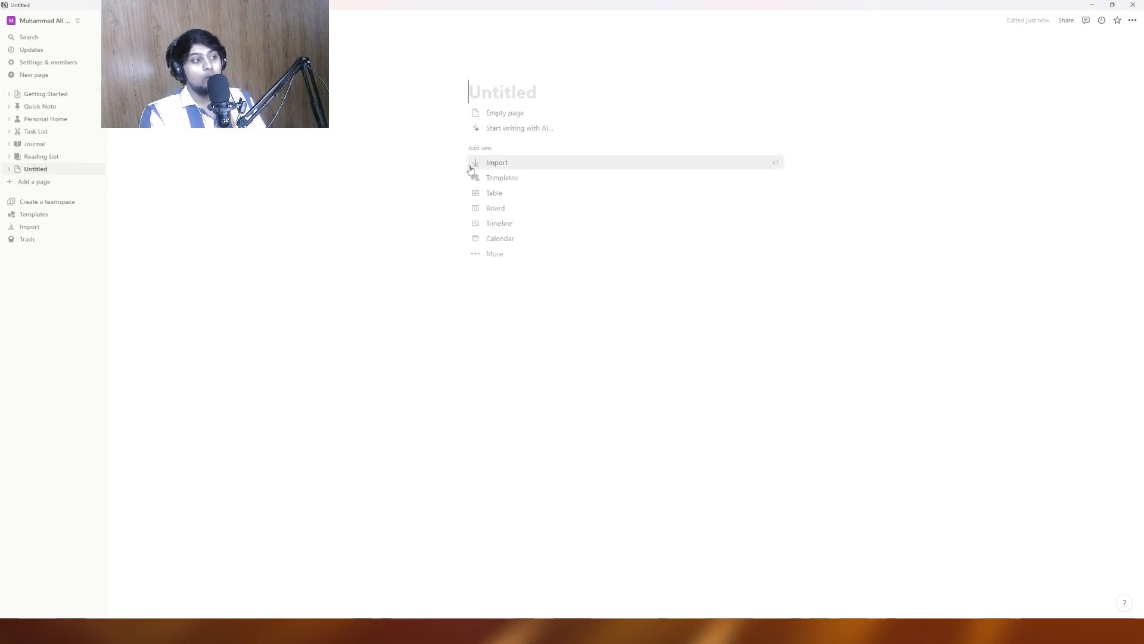
pyautogui.click(540, 112)
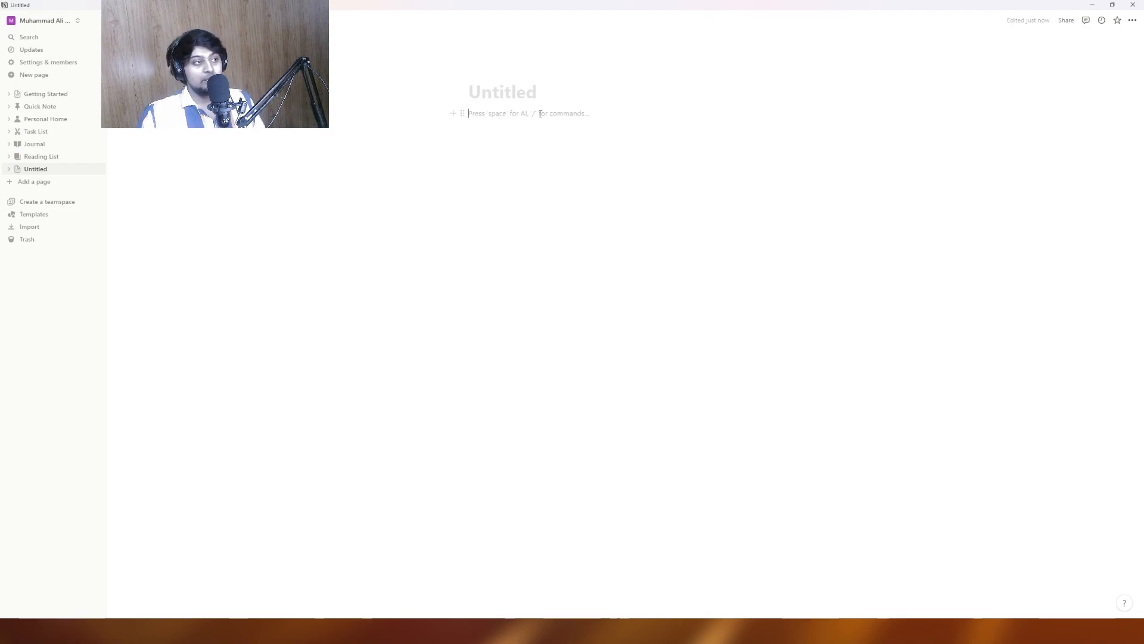
pyautogui.write('/')
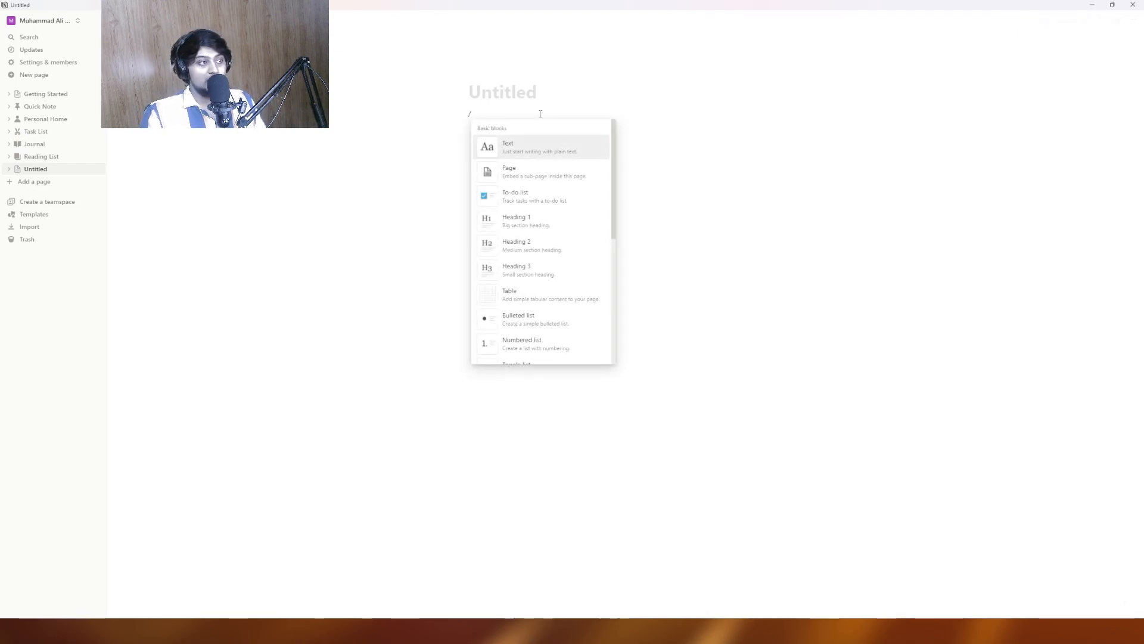
pyautogui.write('ai')
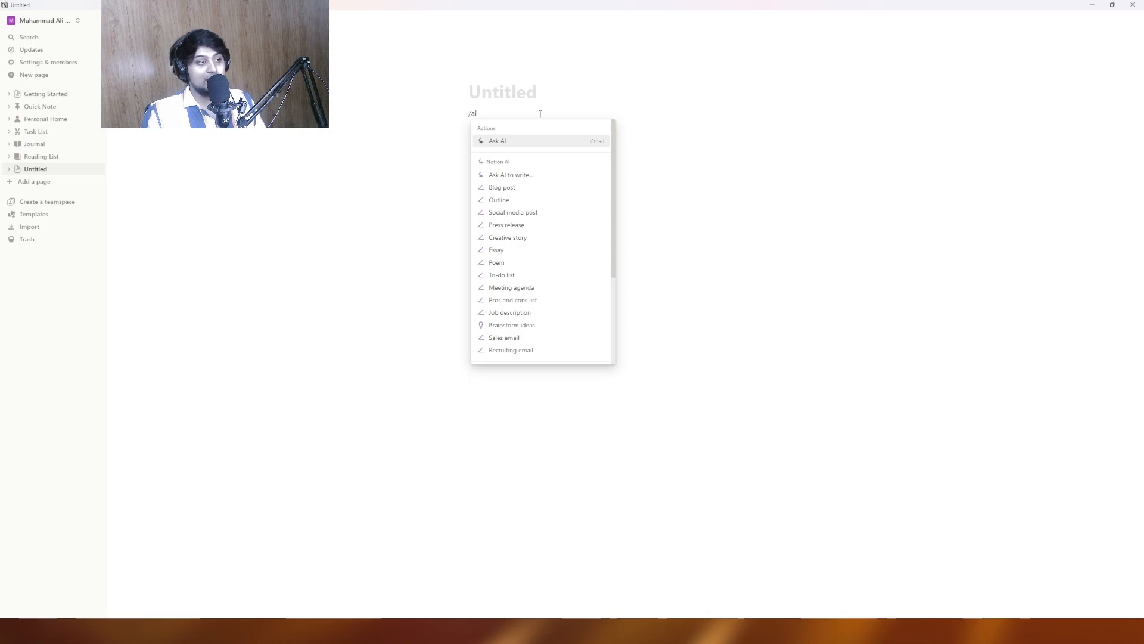
pyautogui.press('Return')
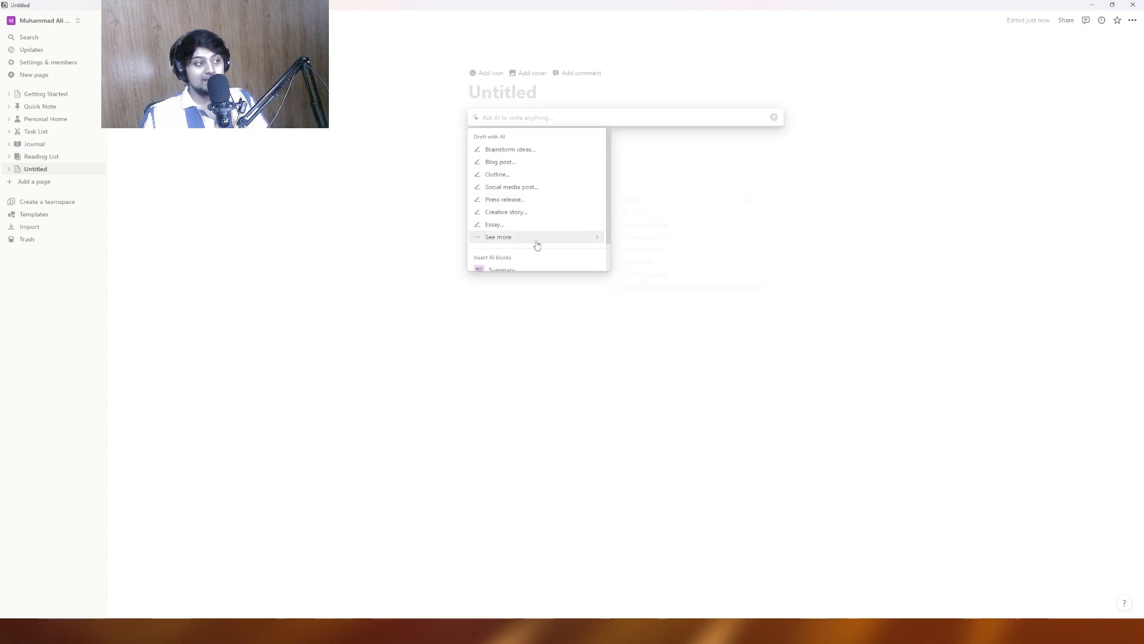
# - Look through the extra AI draft types, choose Brainstorm ideas and submit "Brainstorm ideas on amazon"
pyautogui.moveTo(537, 244)
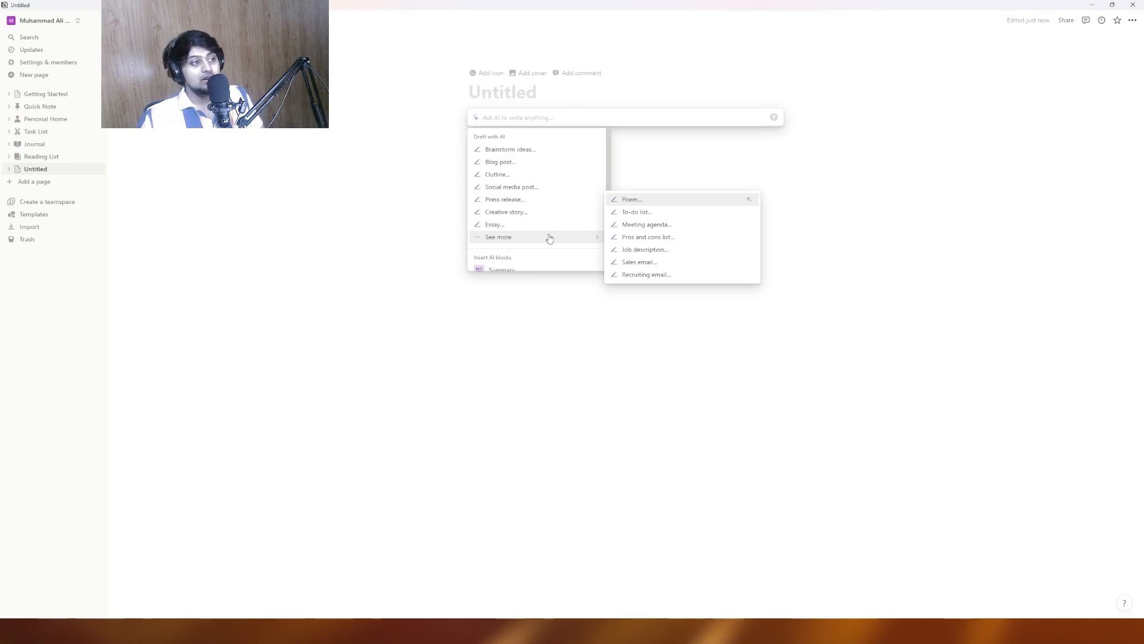
pyautogui.click(522, 154)
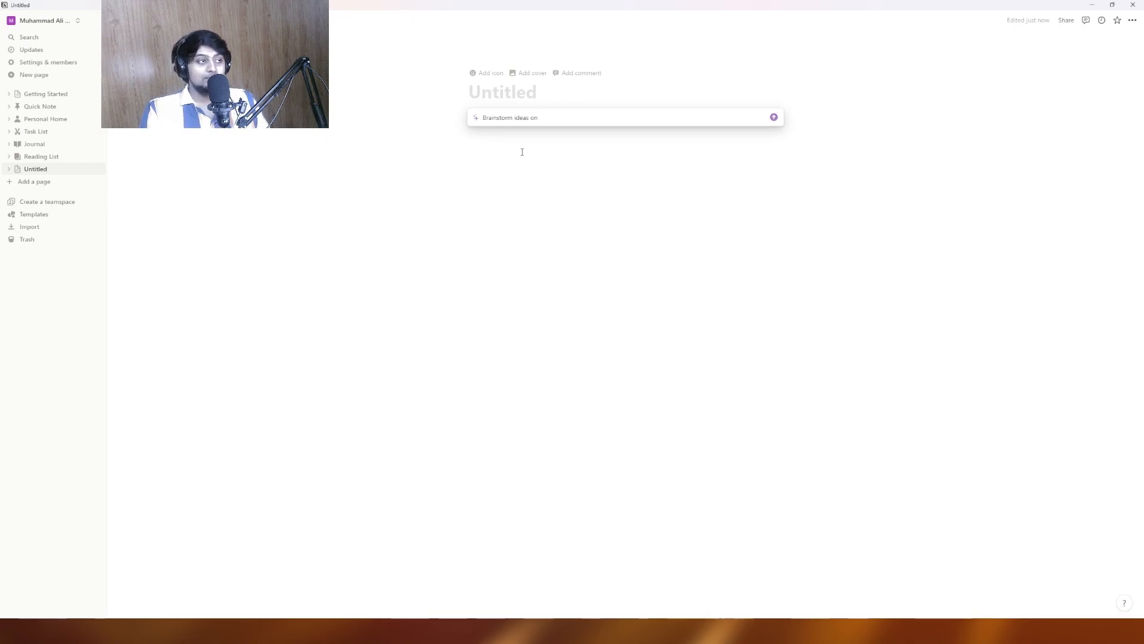
pyautogui.write('amazon')
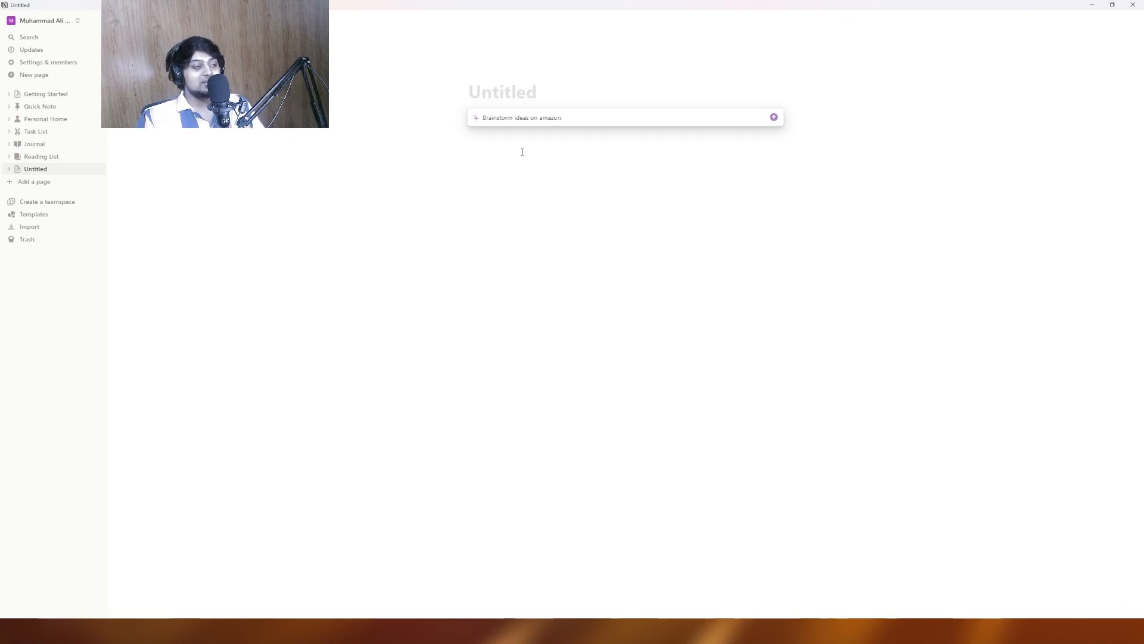
pyautogui.press('Return')
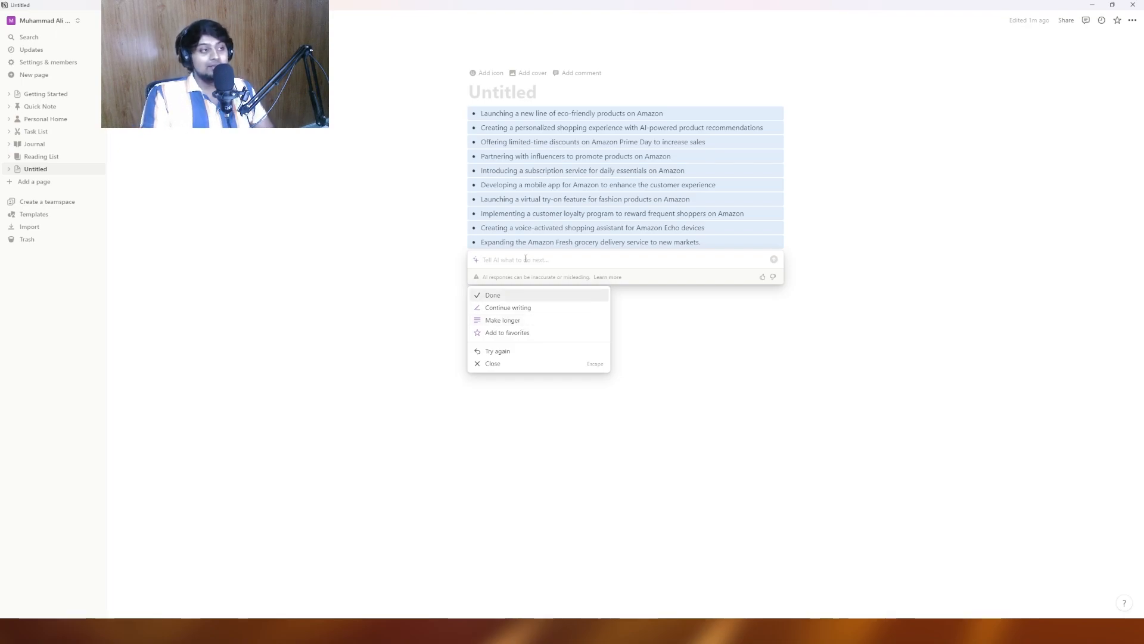
# - Follow up on the brainstormed draft with "give me some ideas for videos" and accept the AI response
pyautogui.write('give')
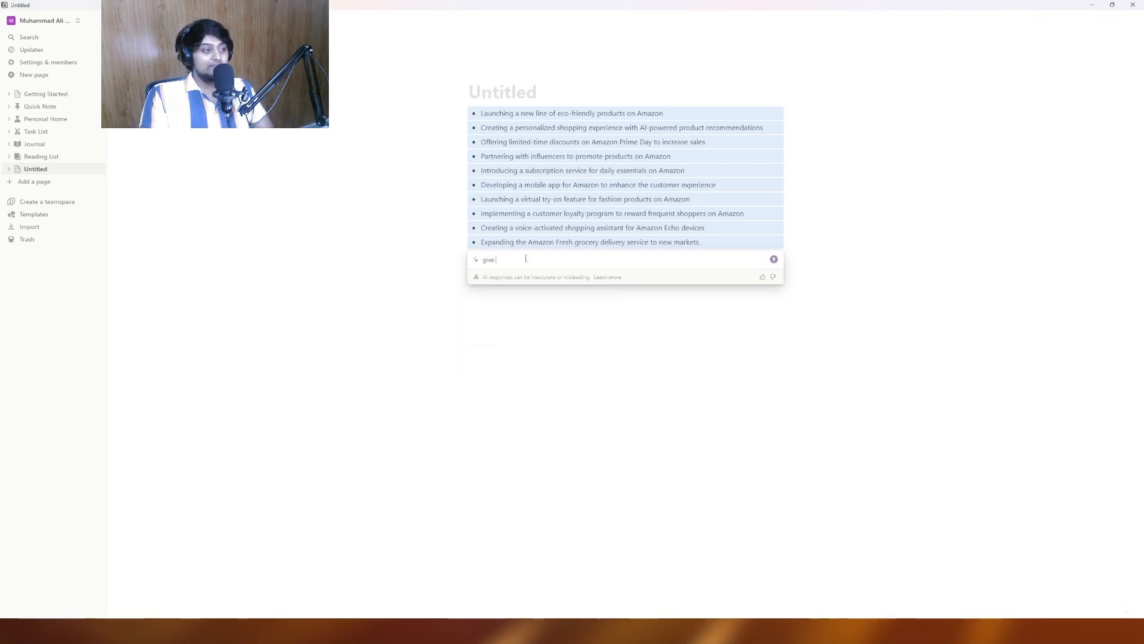
pyautogui.write(' me some ideas')
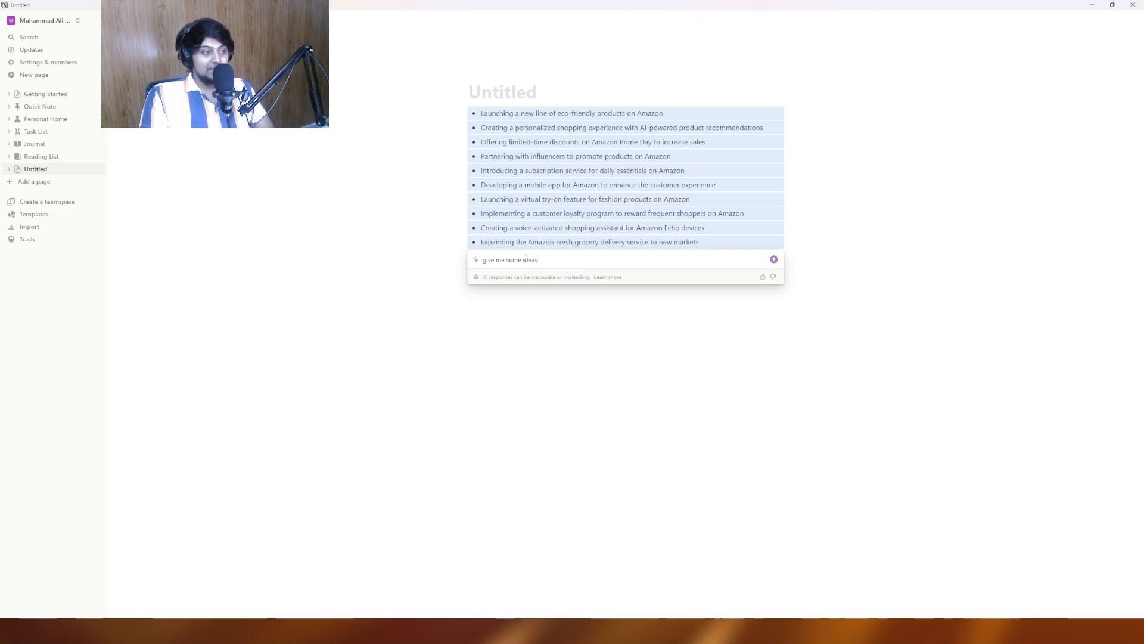
pyautogui.write(' for videos')
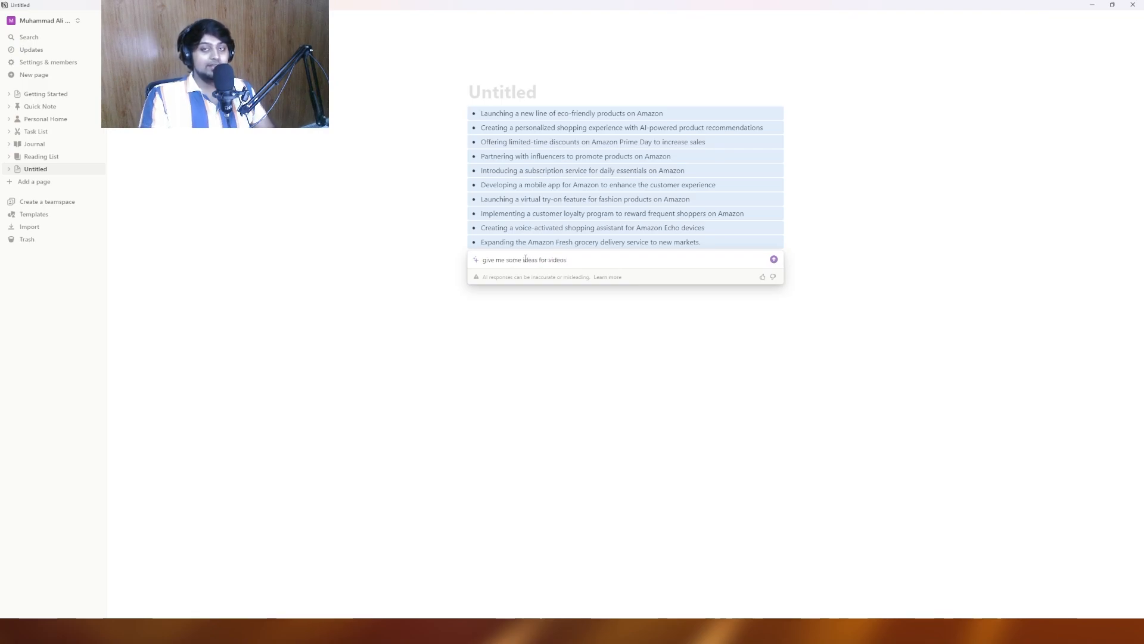
pyautogui.press('Return')
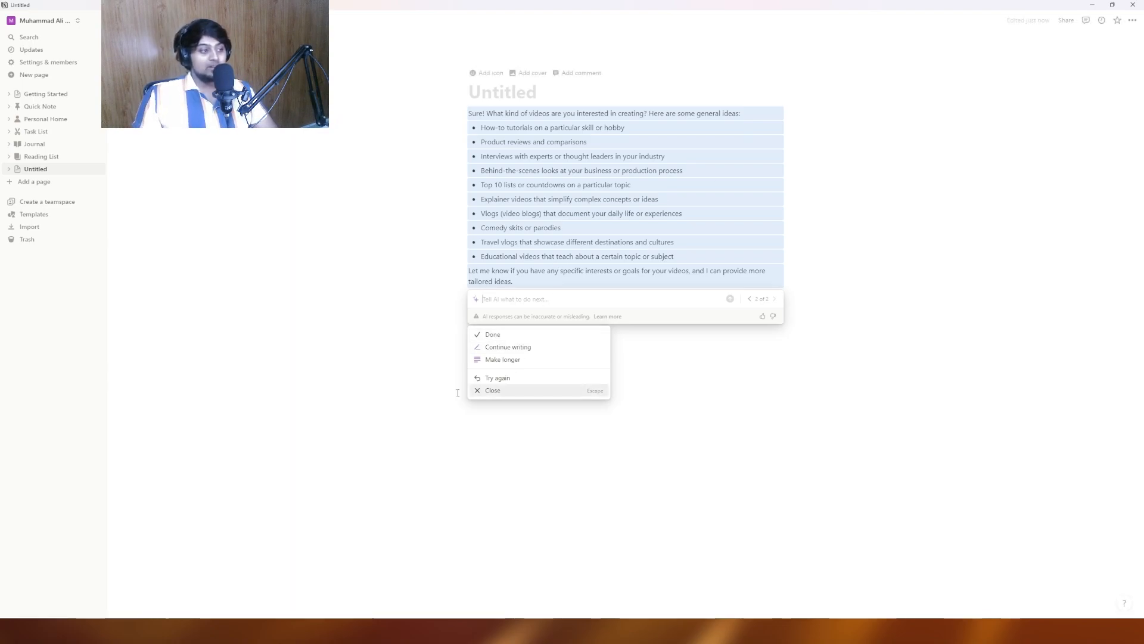
pyautogui.click(538, 336)
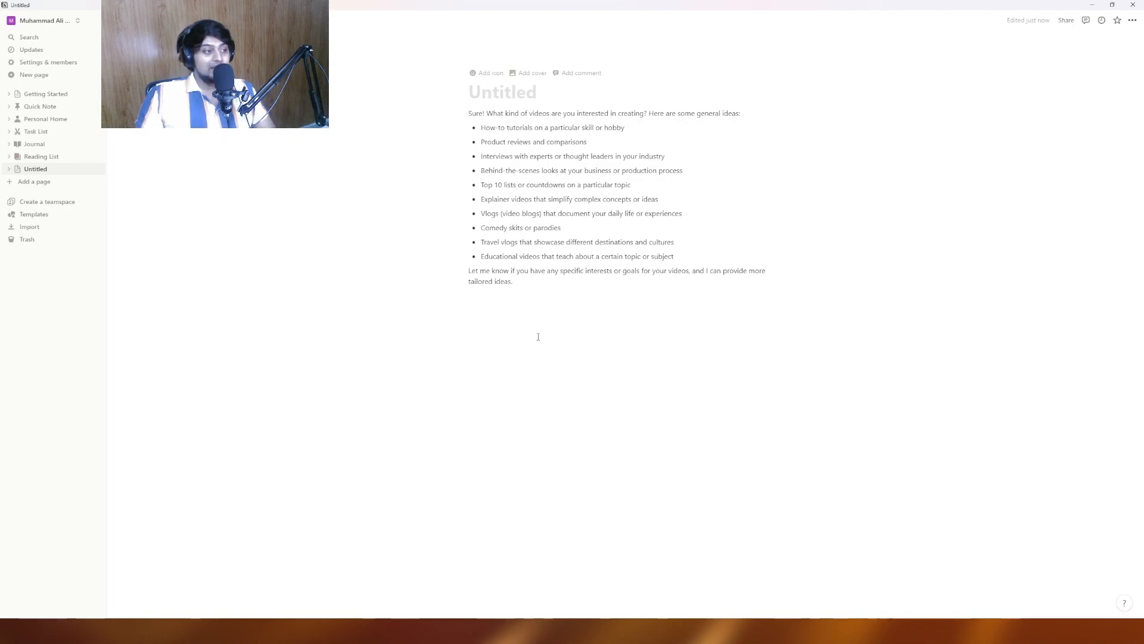
# - Add new lines below the video ideas and open an Ask AI to write prompt there
pyautogui.press('Return')
pyautogui.press('Return')
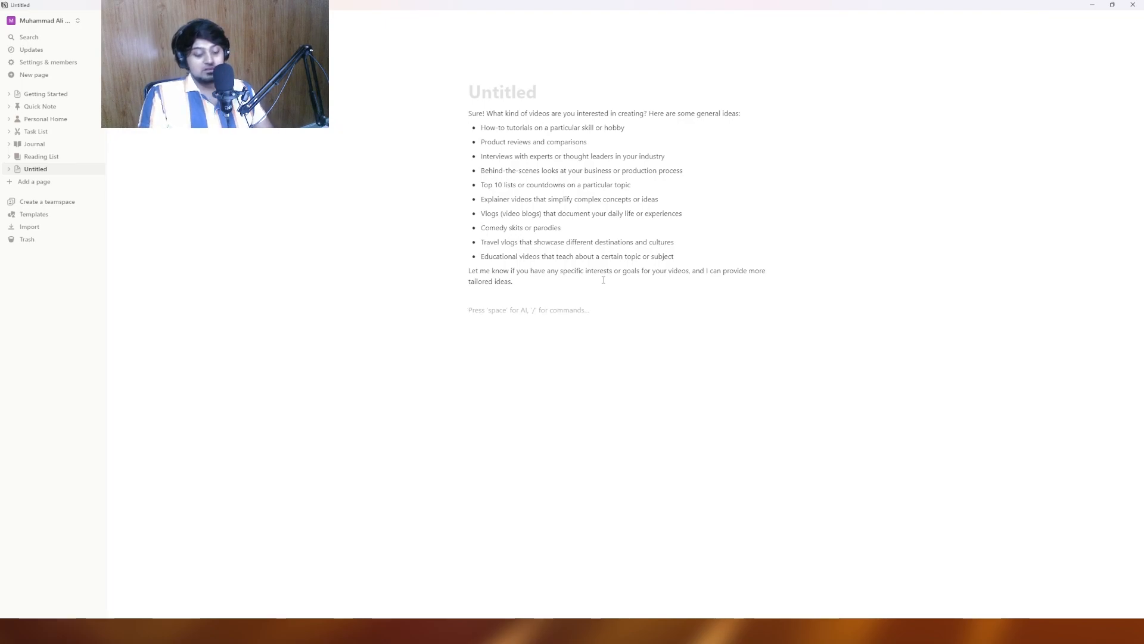
pyautogui.write('/')
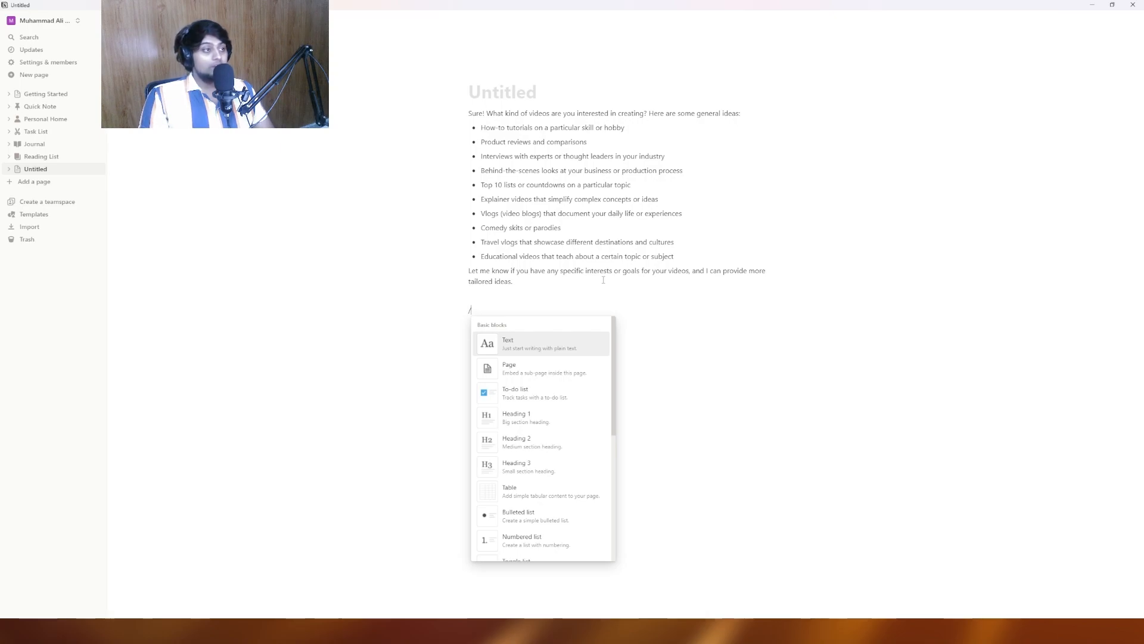
pyautogui.write('ai')
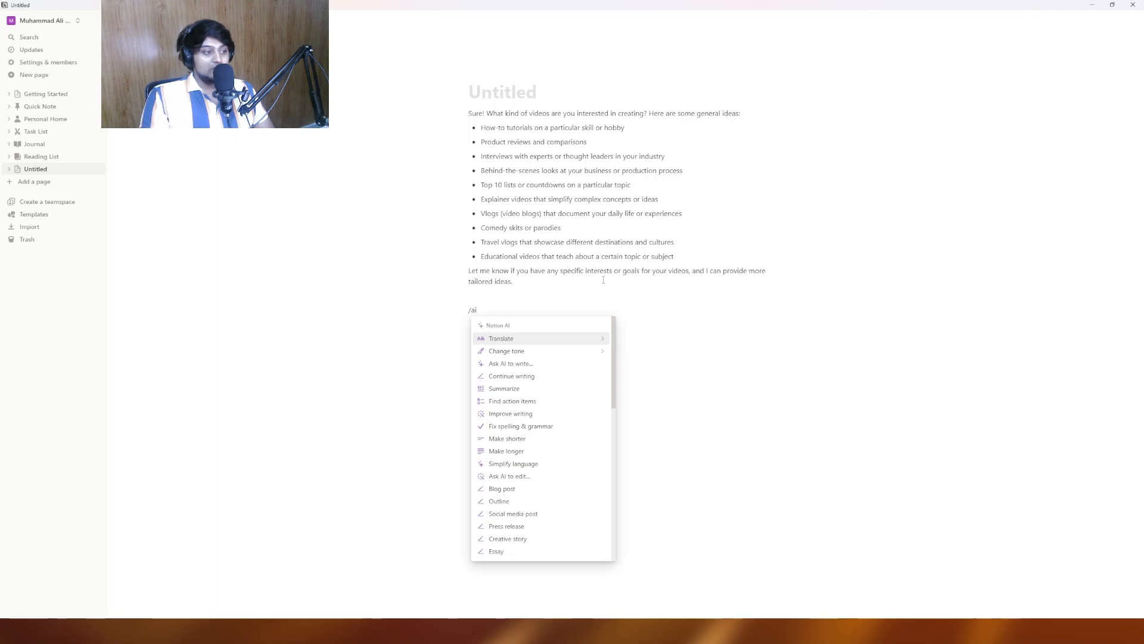
pyautogui.press('Down')
pyautogui.press('Down')
pyautogui.press('Return')
# - Try to submit "write me a content strategy that is going to help me go viral" to the AI, including one retry
pyautogui.write('writ')
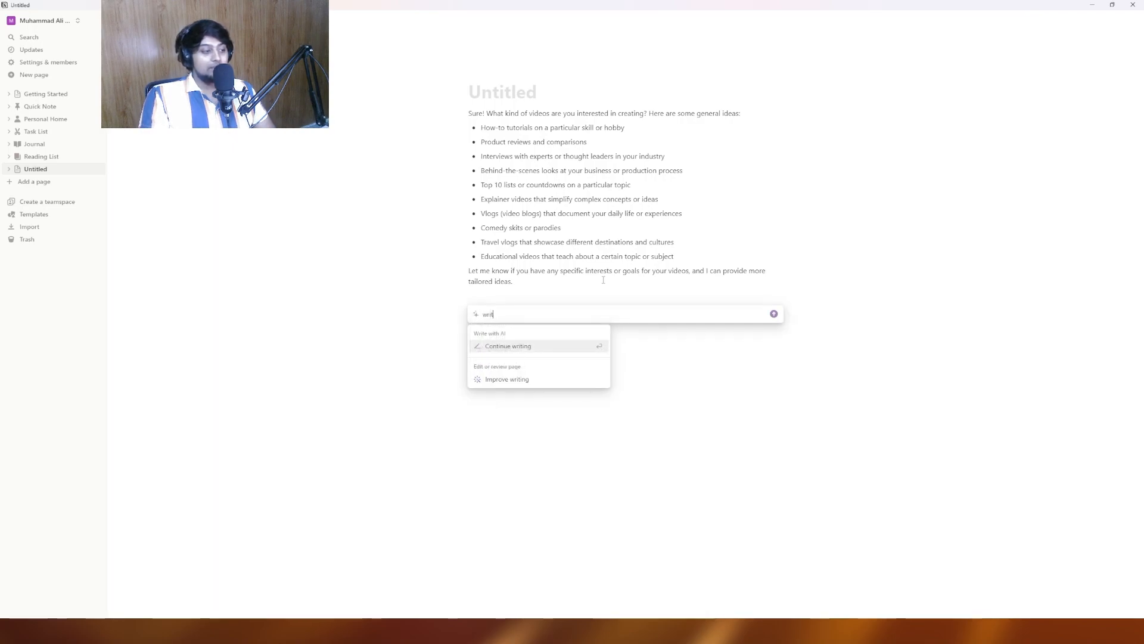
pyautogui.write('e me a content str')
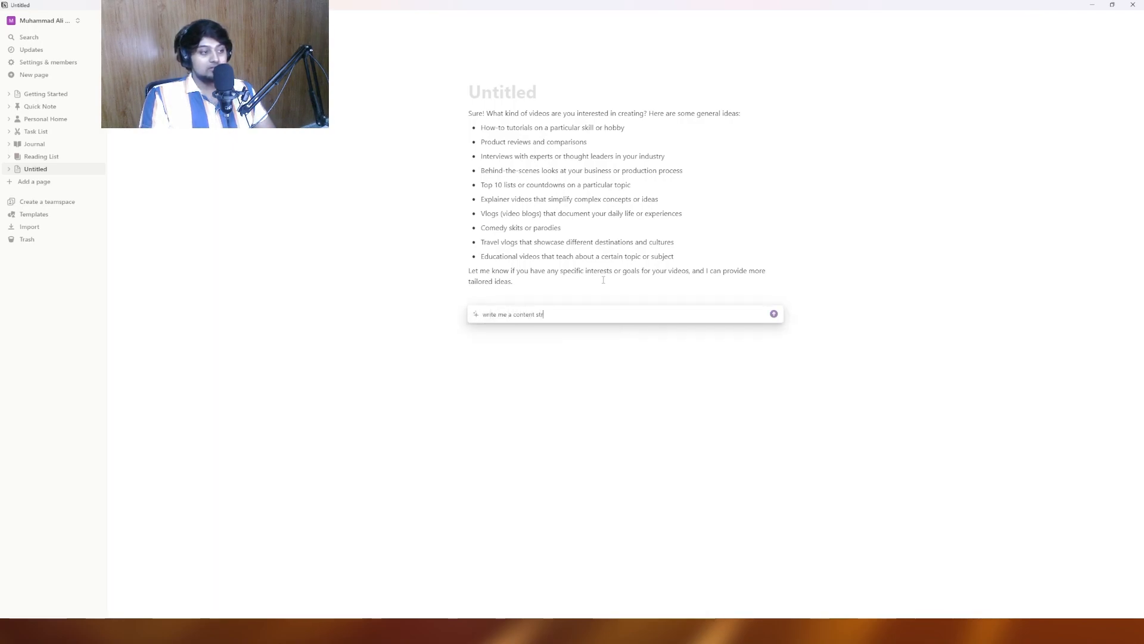
pyautogui.write('ategy that is going to help me go vi')
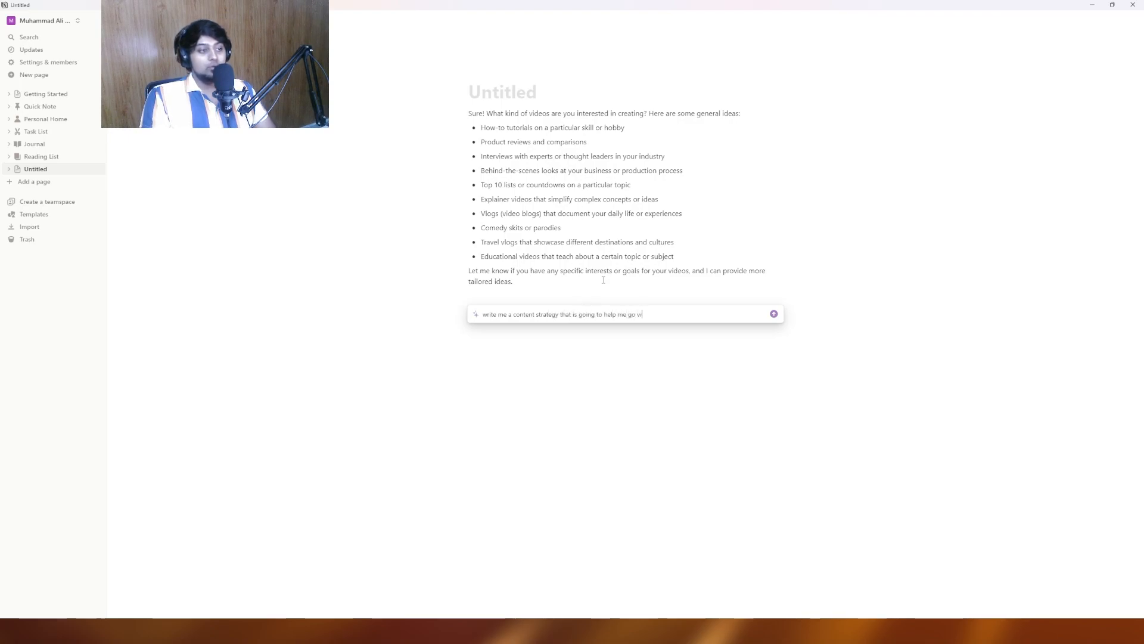
pyautogui.write('ral')
pyautogui.press('Return')
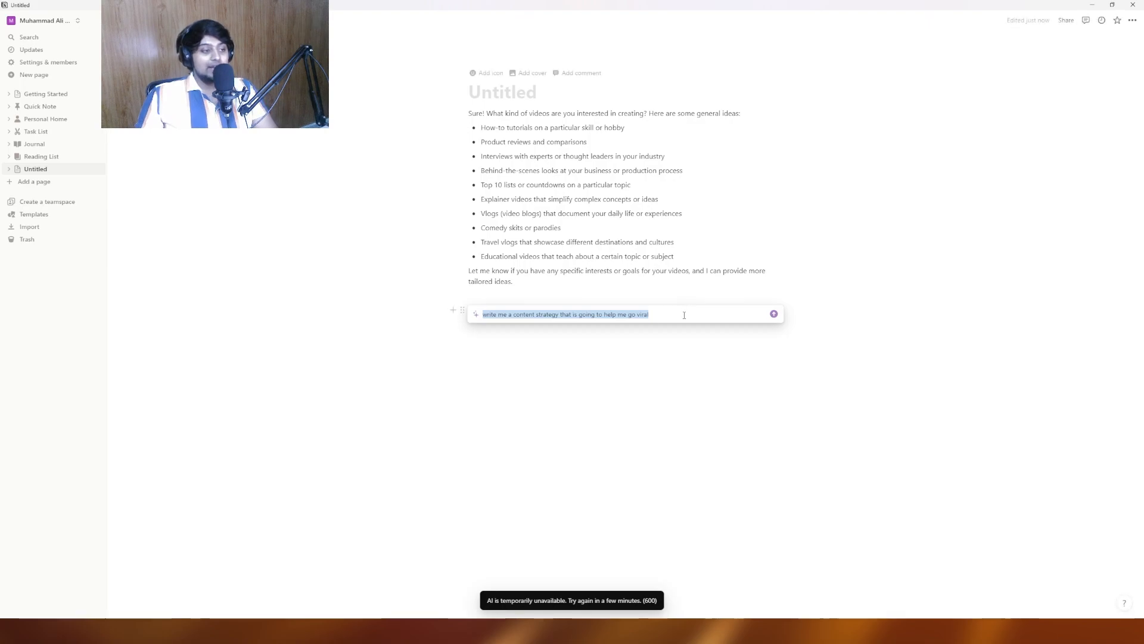
pyautogui.press('Return')
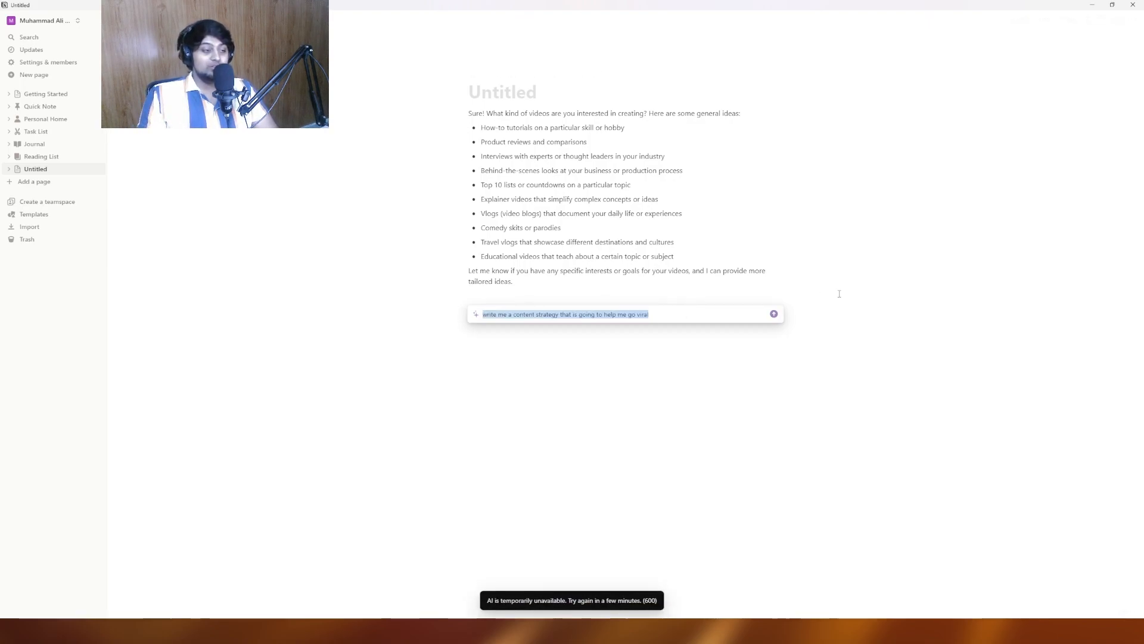
# - Clear the content strategy request and close the AI prompt, returning to the empty line below the video ideas
pyautogui.moveTo(669, 317); pyautogui.dragTo(623, 315)
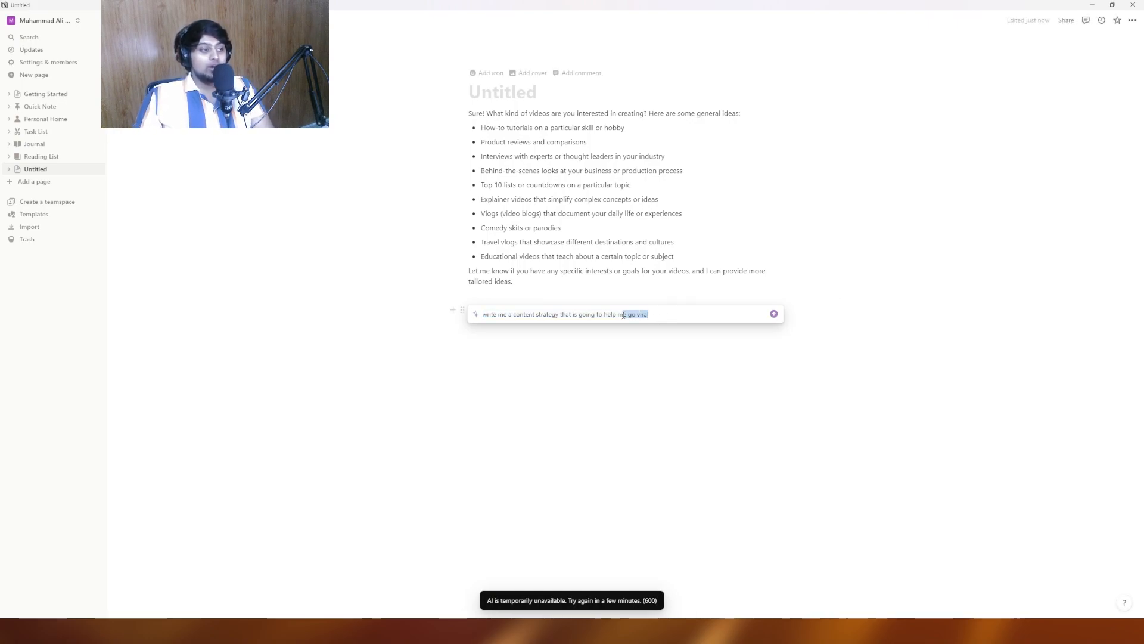
pyautogui.hotkey('ctrl', 'a')
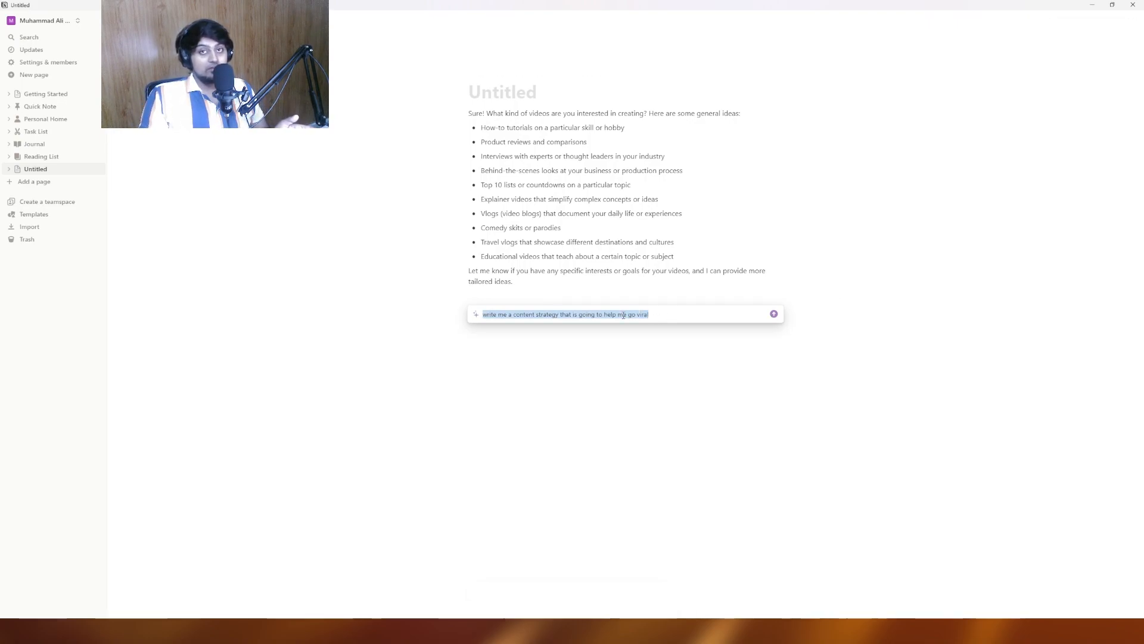
pyautogui.press('BackSpace')
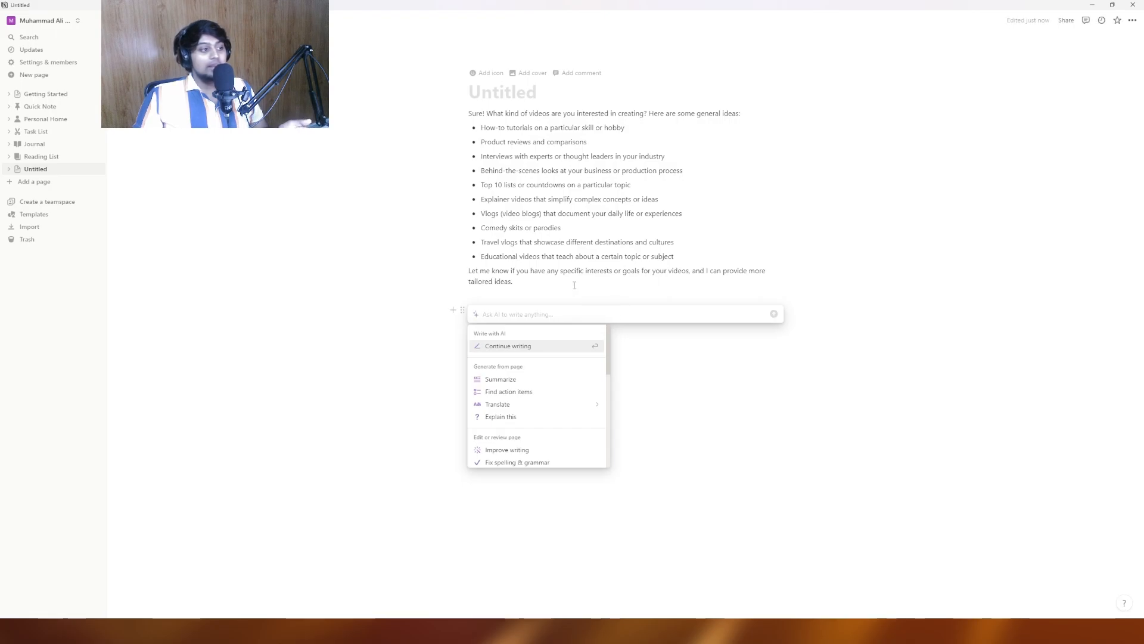
pyautogui.click(575, 285)
pyautogui.click(590, 345)
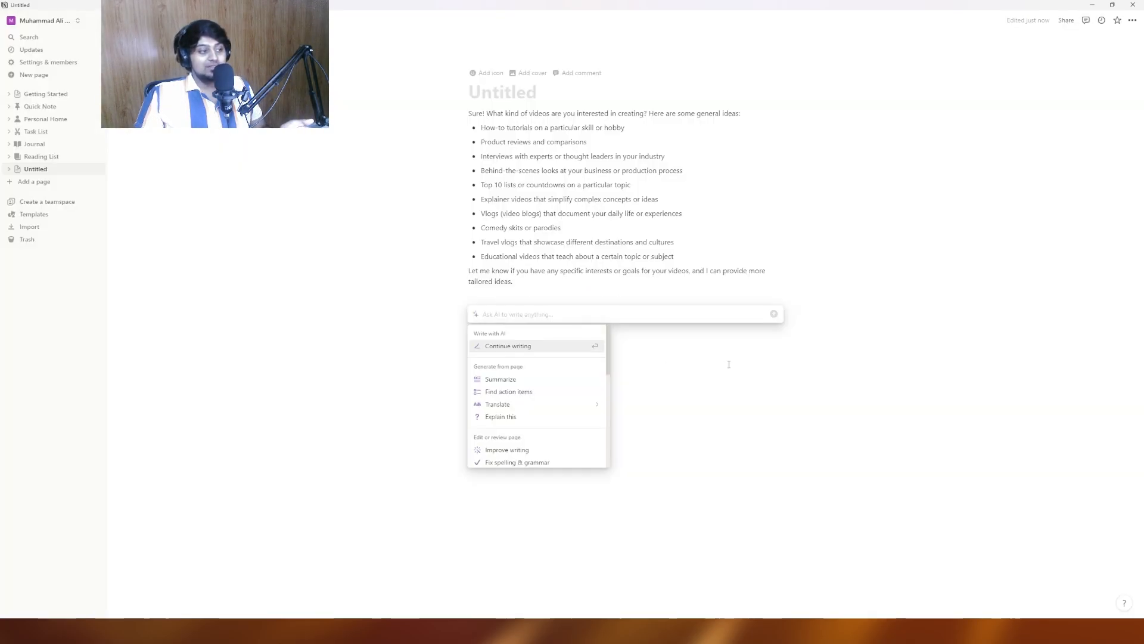
pyautogui.click(729, 364)
pyautogui.press('Return')
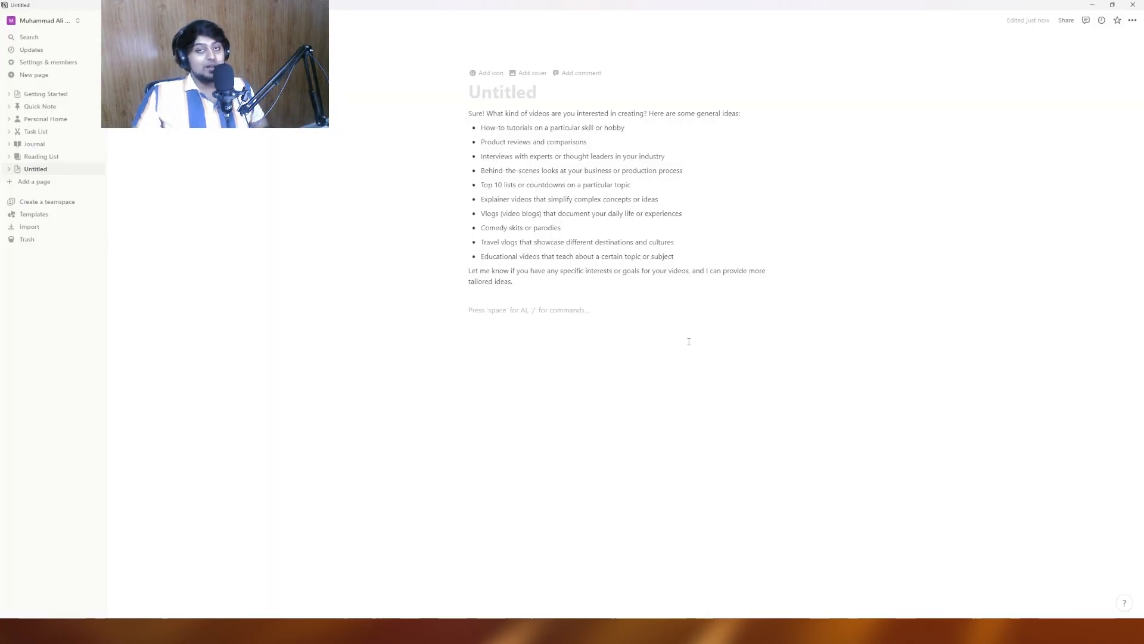